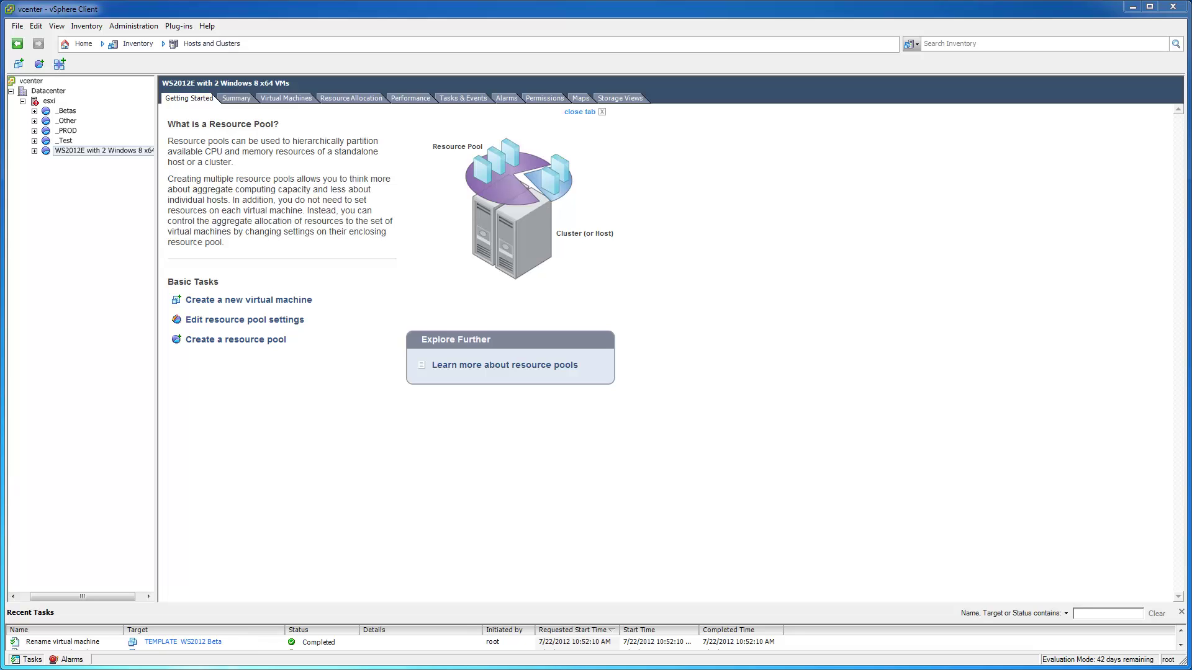
# Open autounattend.xml from the D:\iso folder in Notepad++, review its unattended setup settings down to the end, and close it
pyautogui.moveTo(438, 611); pyautogui.dragTo(356, 565)
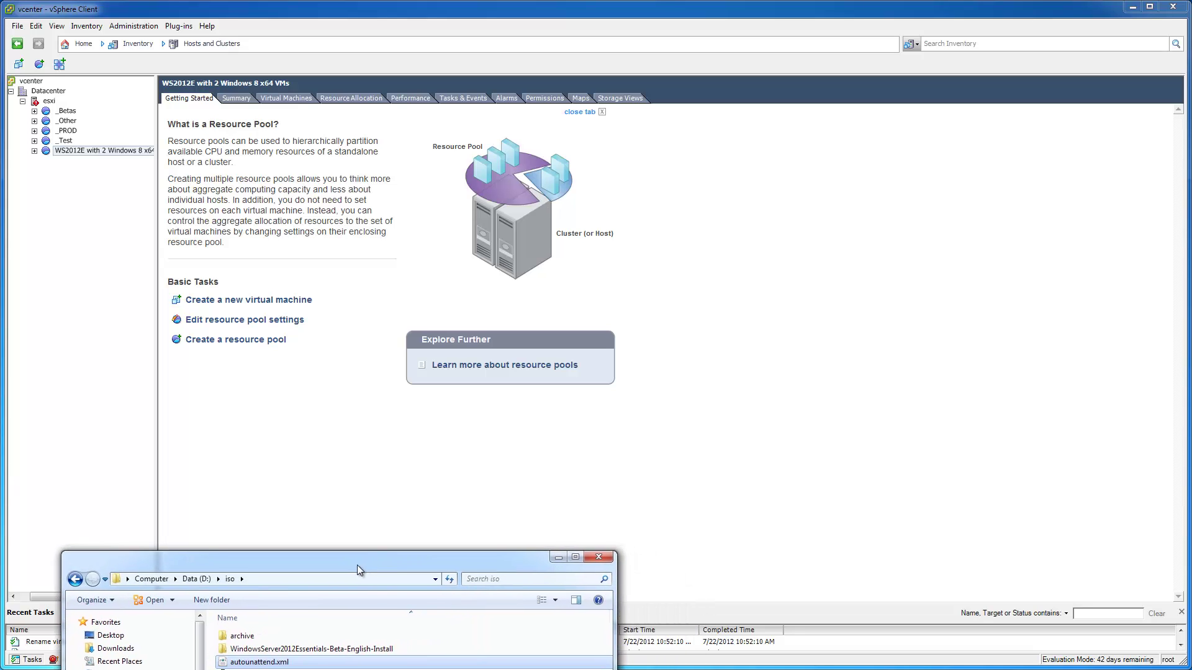
pyautogui.rightClick(265, 663)
pyautogui.click(184, 512)
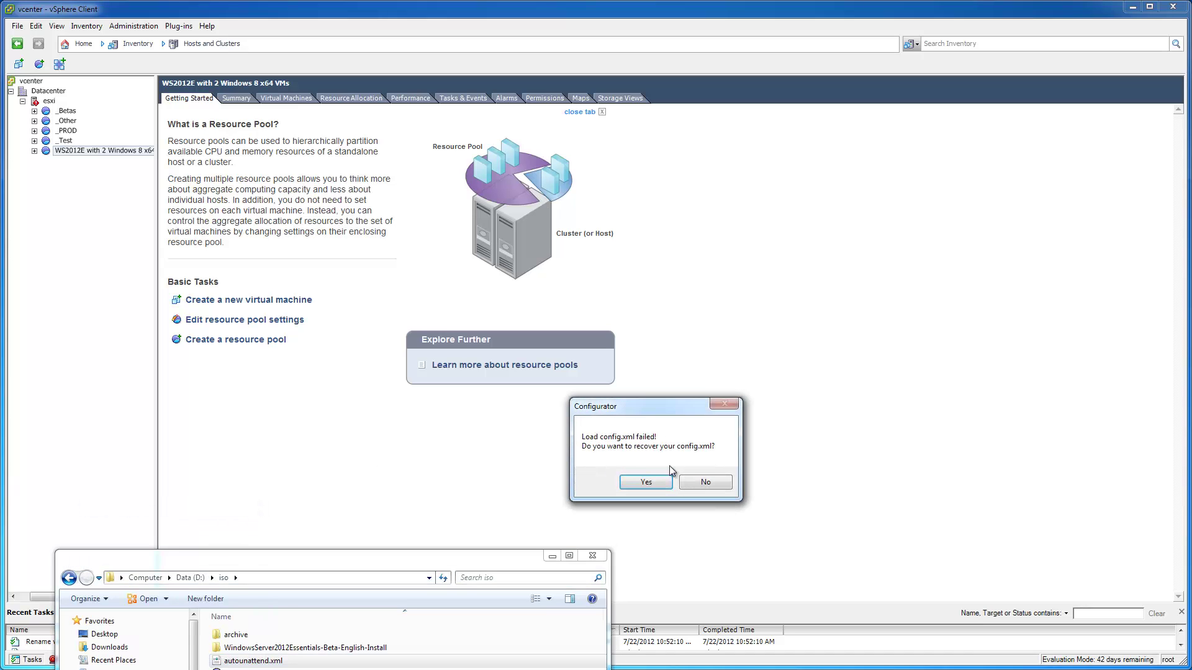
pyautogui.click(708, 485)
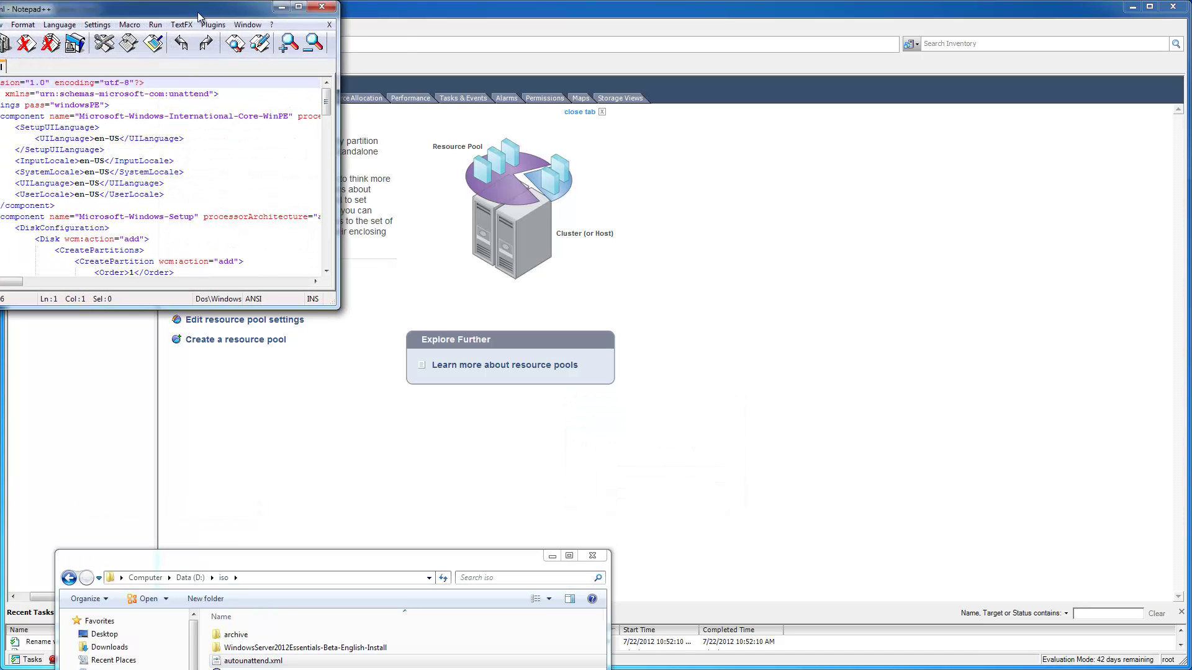
pyautogui.moveTo(199, 16); pyautogui.dragTo(291, 17)
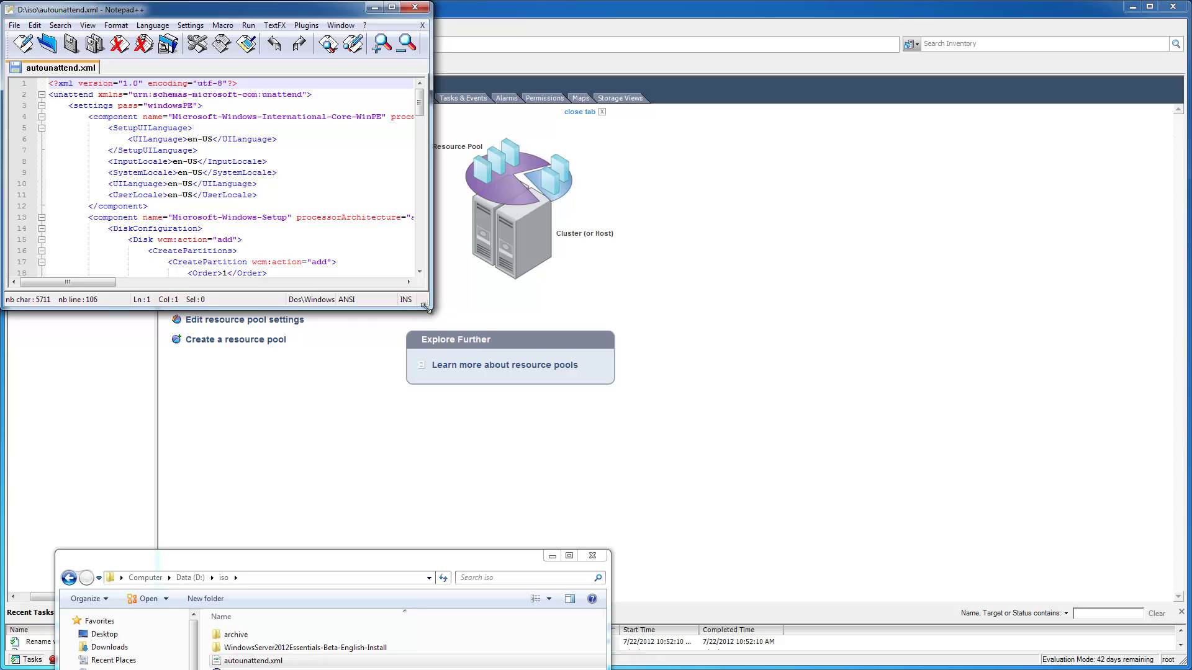
pyautogui.moveTo(426, 307); pyautogui.dragTo(1096, 618)
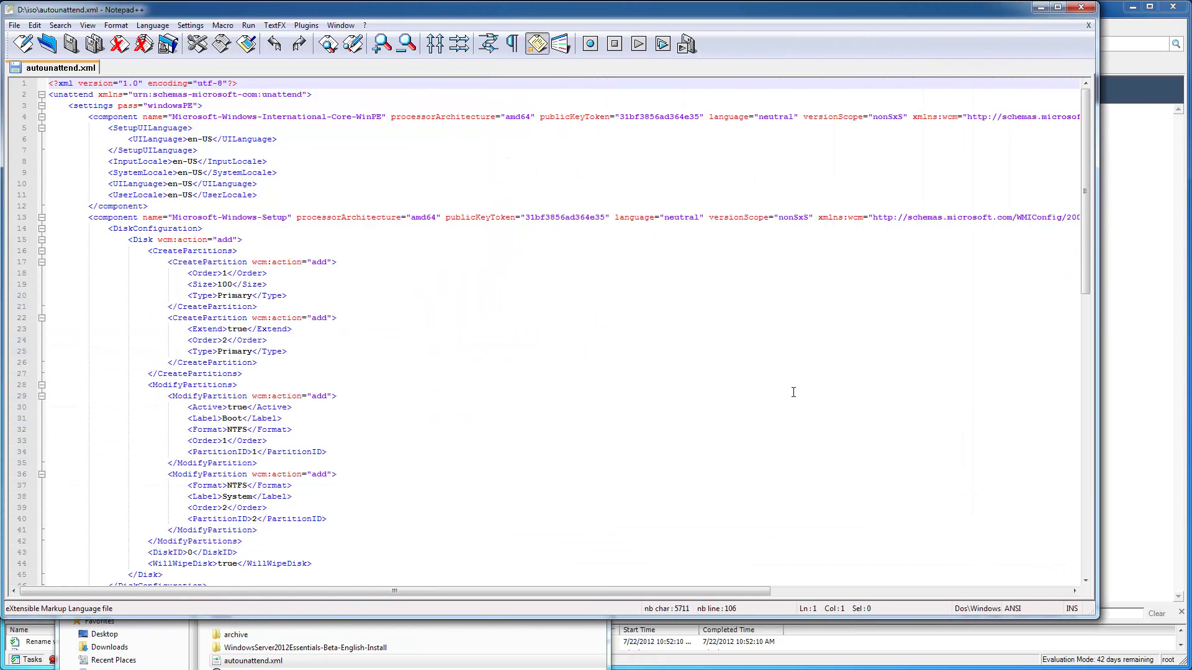
pyautogui.scroll(-20, 794, 392)
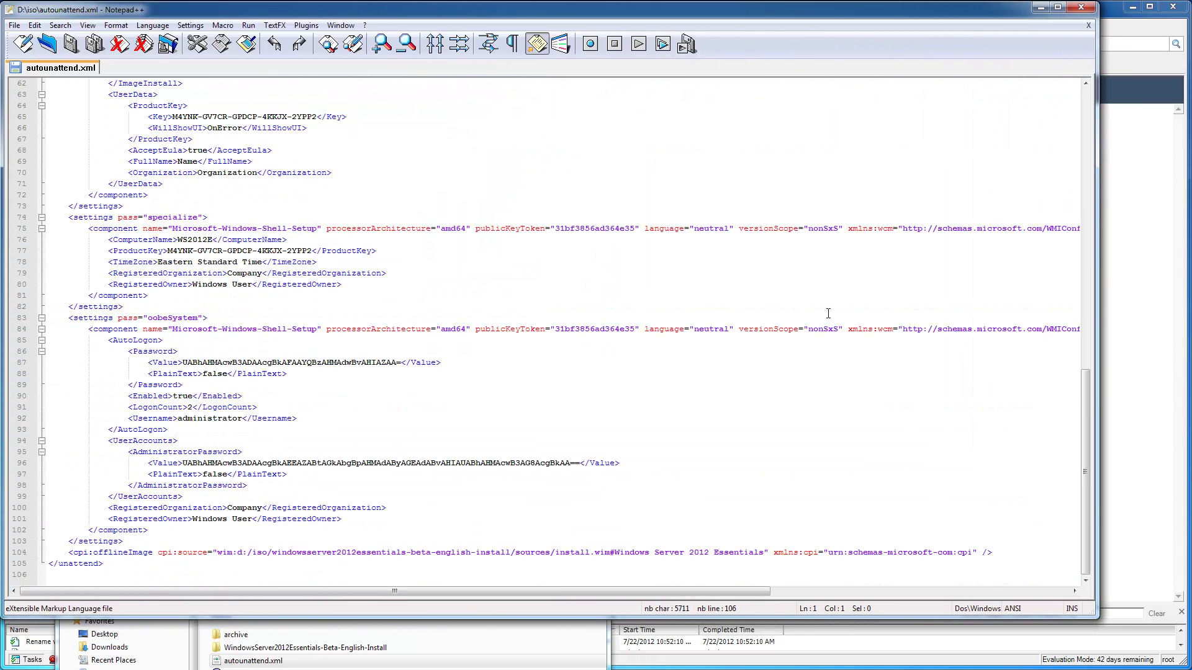
pyautogui.click(1081, 7)
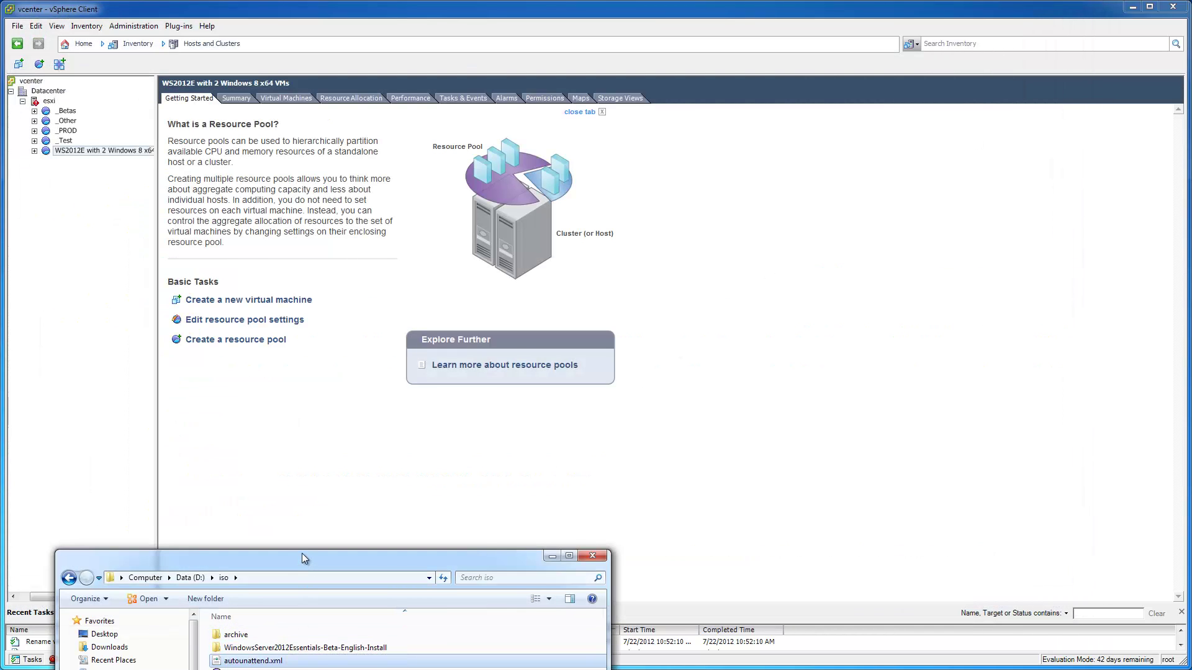
# Open WindowsServer2012Essentials-Beta-English-Install.iso in UltraISO and add autounattend.xml to the root of the image
pyautogui.moveTo(302, 555); pyautogui.dragTo(293, 468)
pyautogui.click(346, 649)
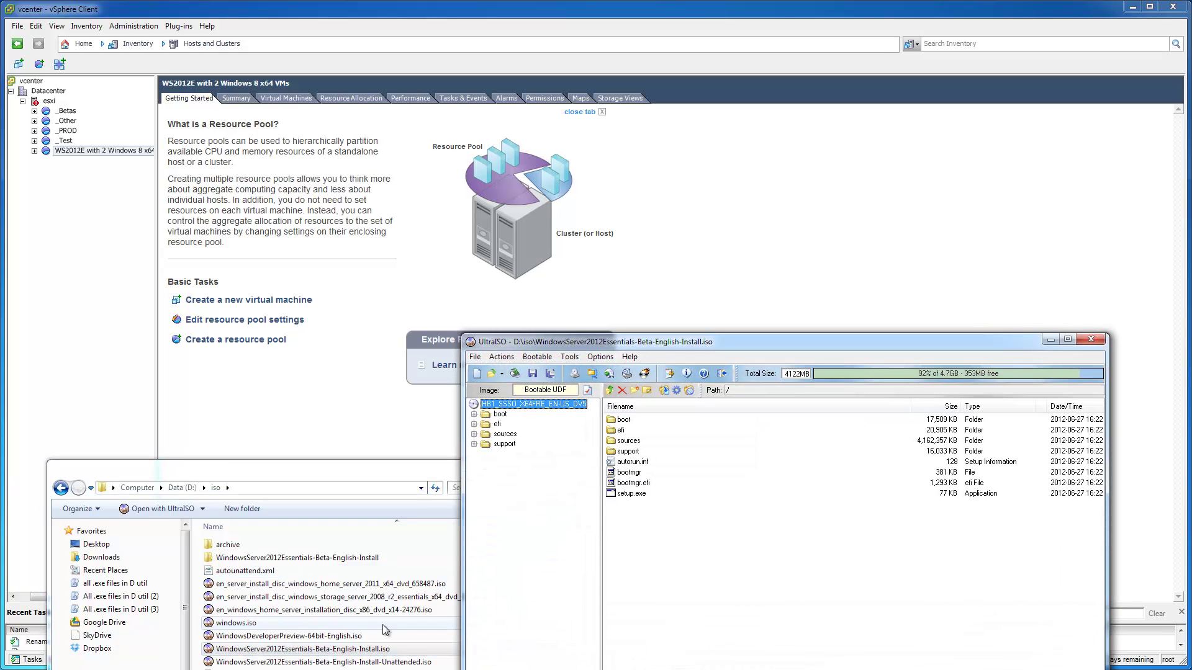
pyautogui.click(258, 574)
pyautogui.moveTo(257, 574); pyautogui.dragTo(641, 537)
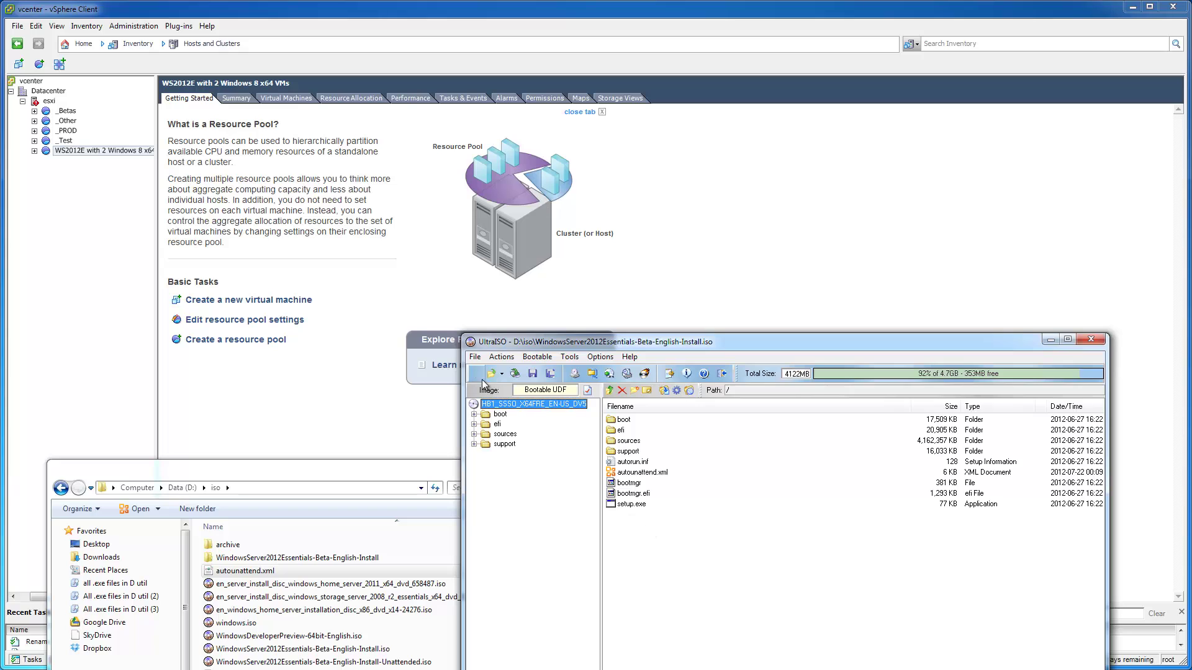
# Bring up the option to save the modified ISO under another name, cancel it, and close UltraISO without saving the changes
pyautogui.click(475, 357)
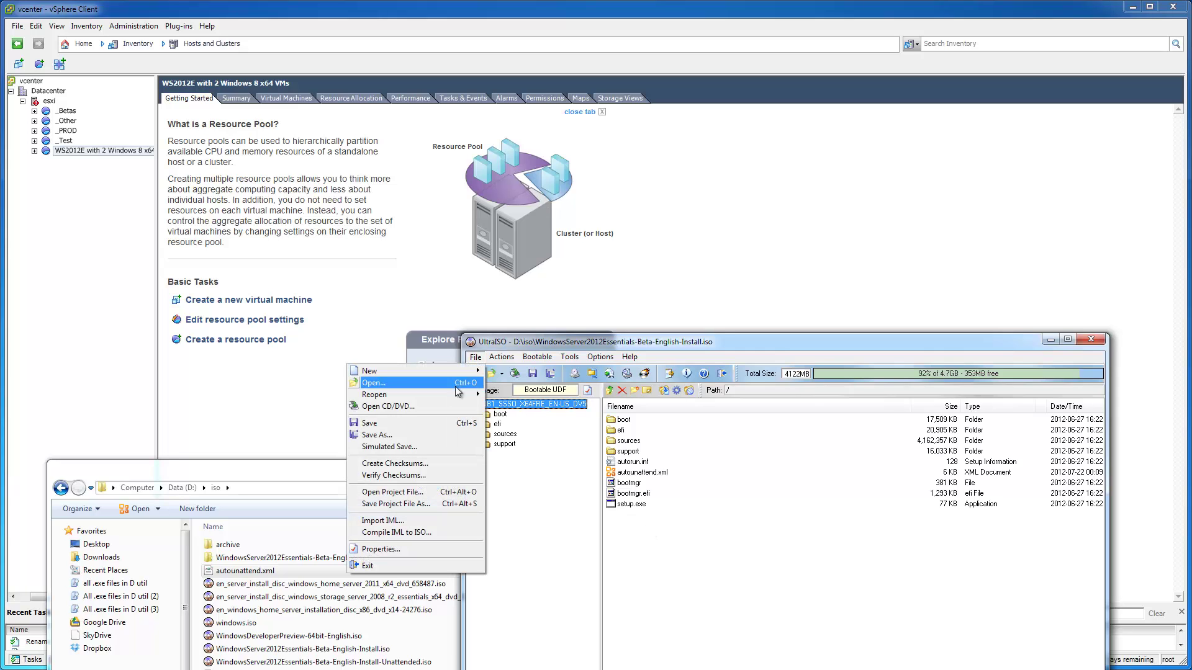
pyautogui.click(426, 432)
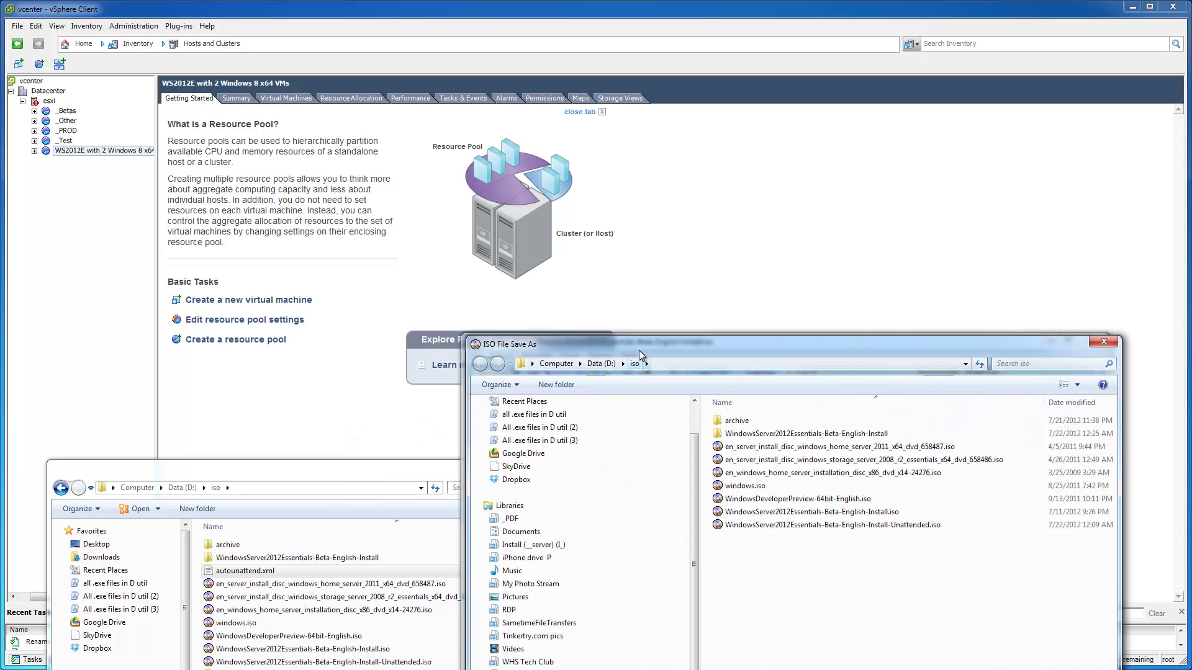
pyautogui.moveTo(639, 349); pyautogui.dragTo(517, 118)
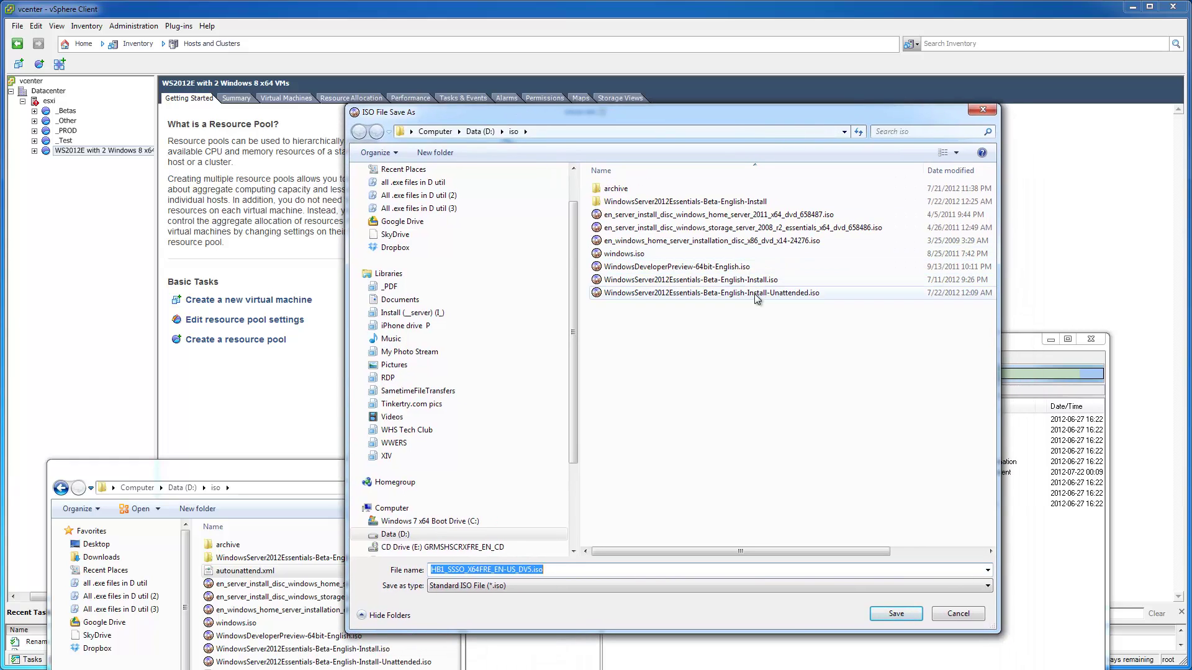
pyautogui.click(993, 111)
pyautogui.click(1091, 339)
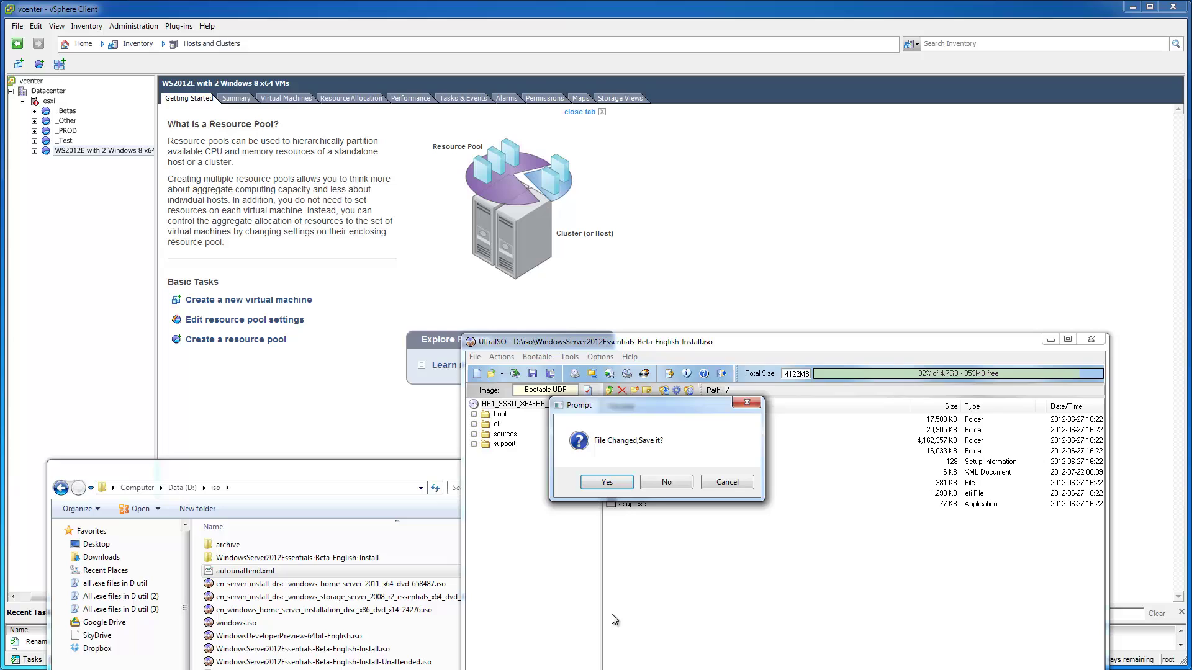
pyautogui.click(666, 481)
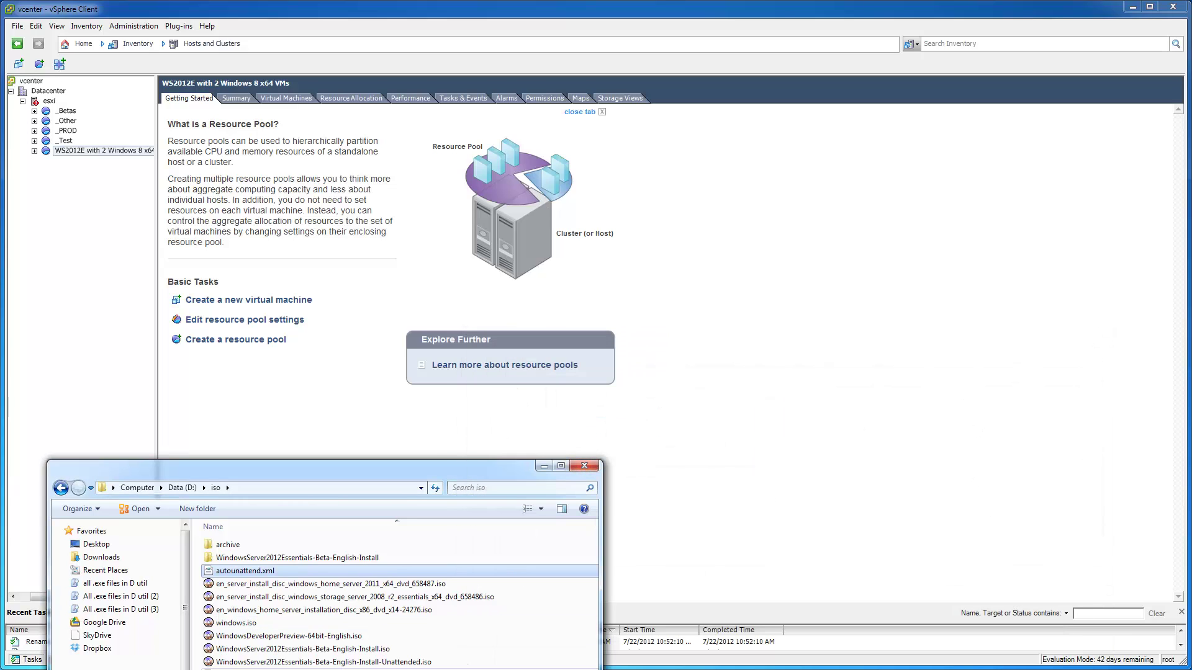
pyautogui.click(388, 664)
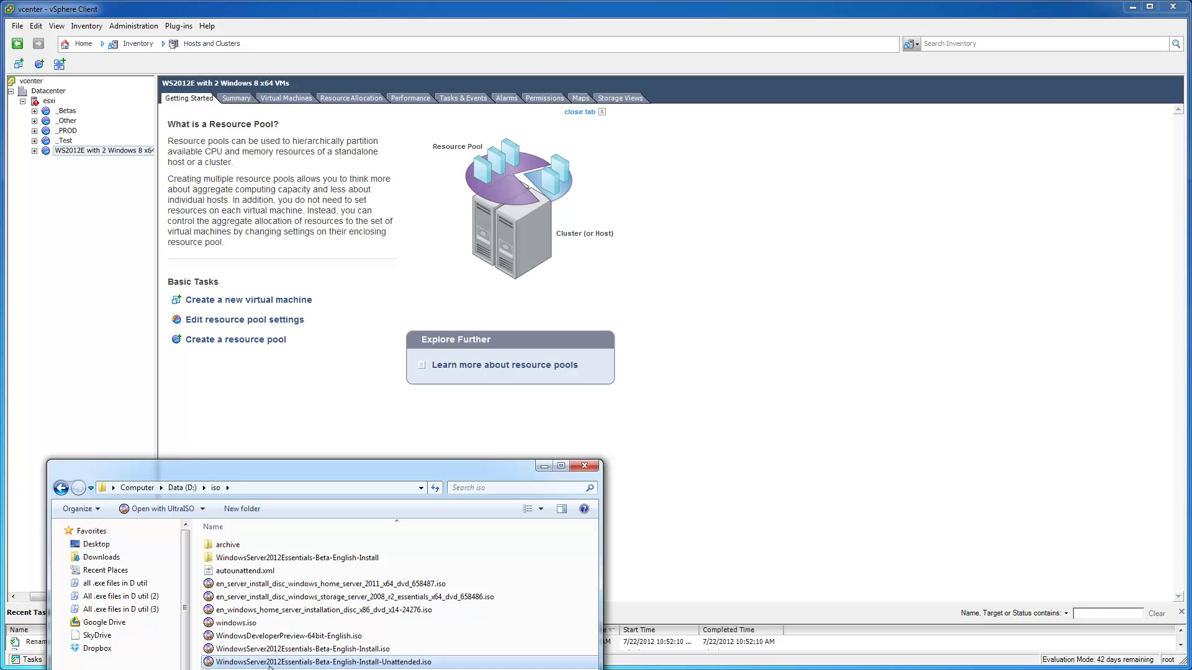
pyautogui.click(543, 466)
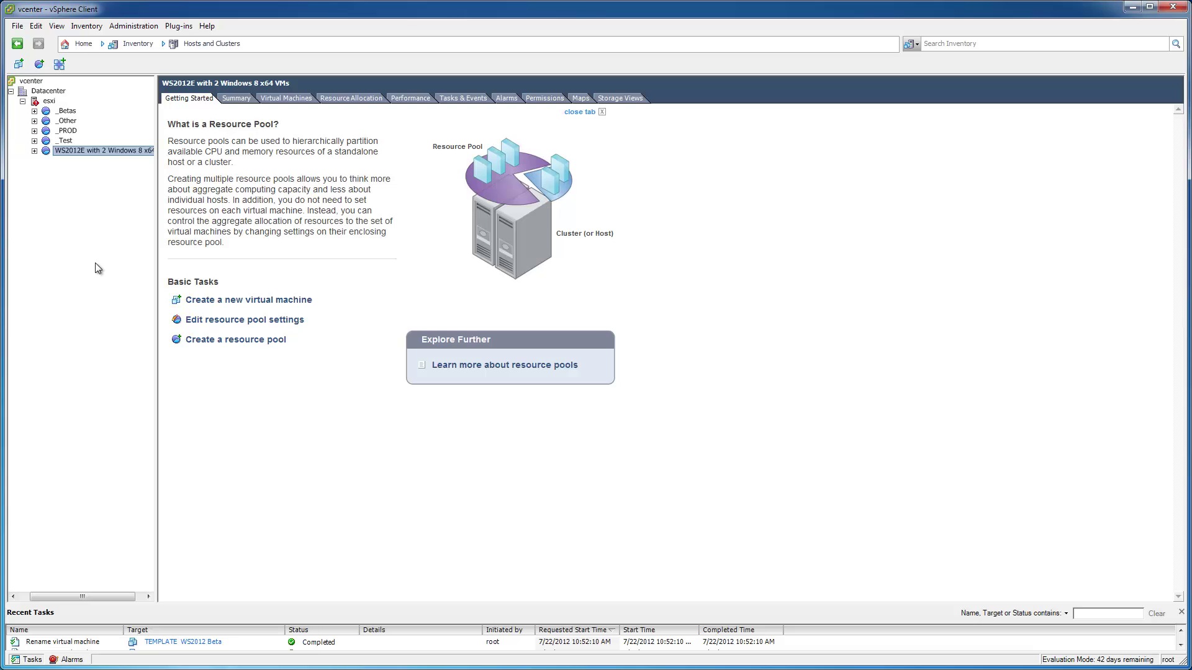
# Start a new typical virtual machine on the esxi host and name it TEMPLATE WS2012E Beta Test
pyautogui.rightClick(48, 102)
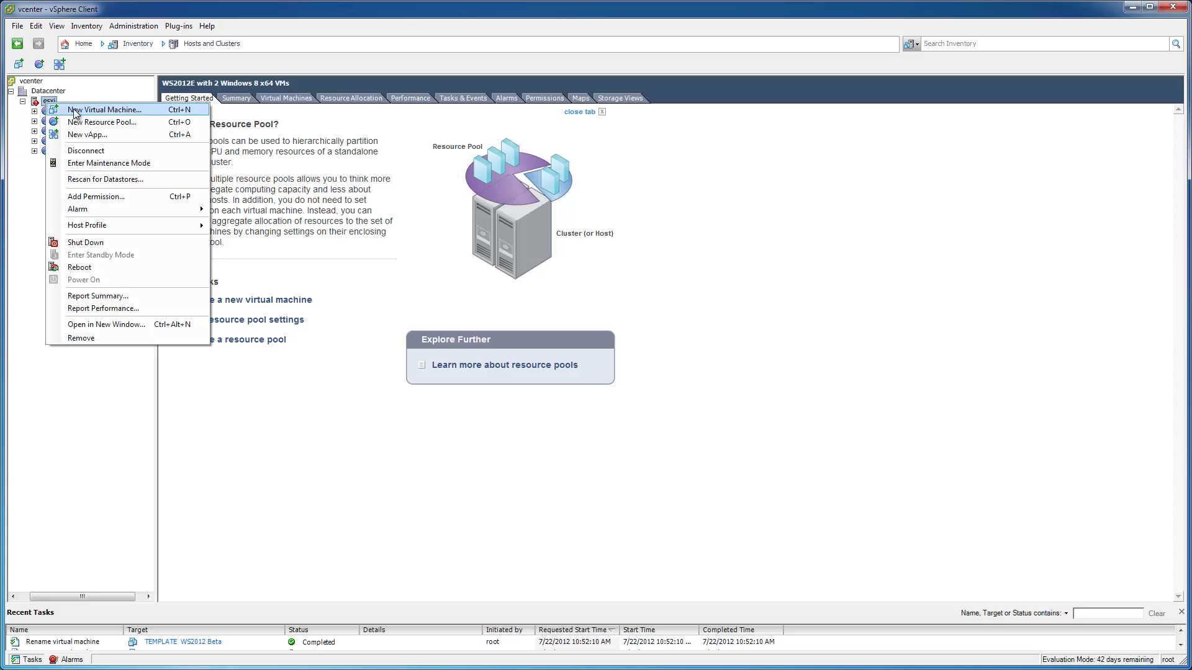
pyautogui.click(108, 115)
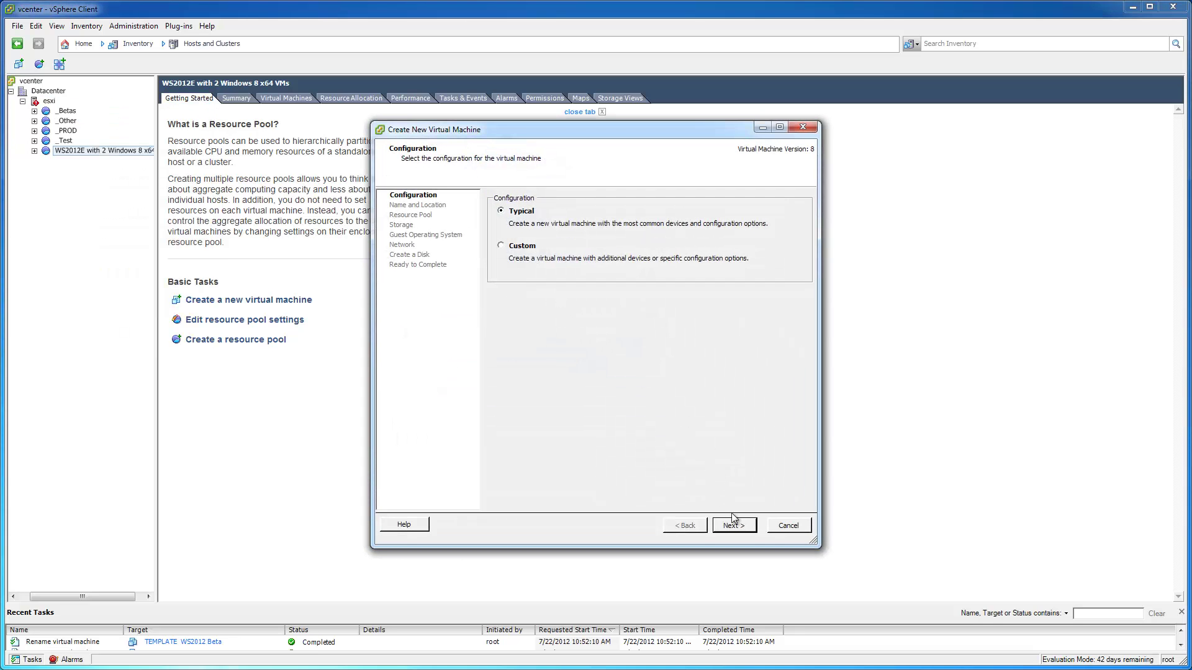
pyautogui.click(739, 528)
pyautogui.write('TEMPLATE WS2012 Beta')
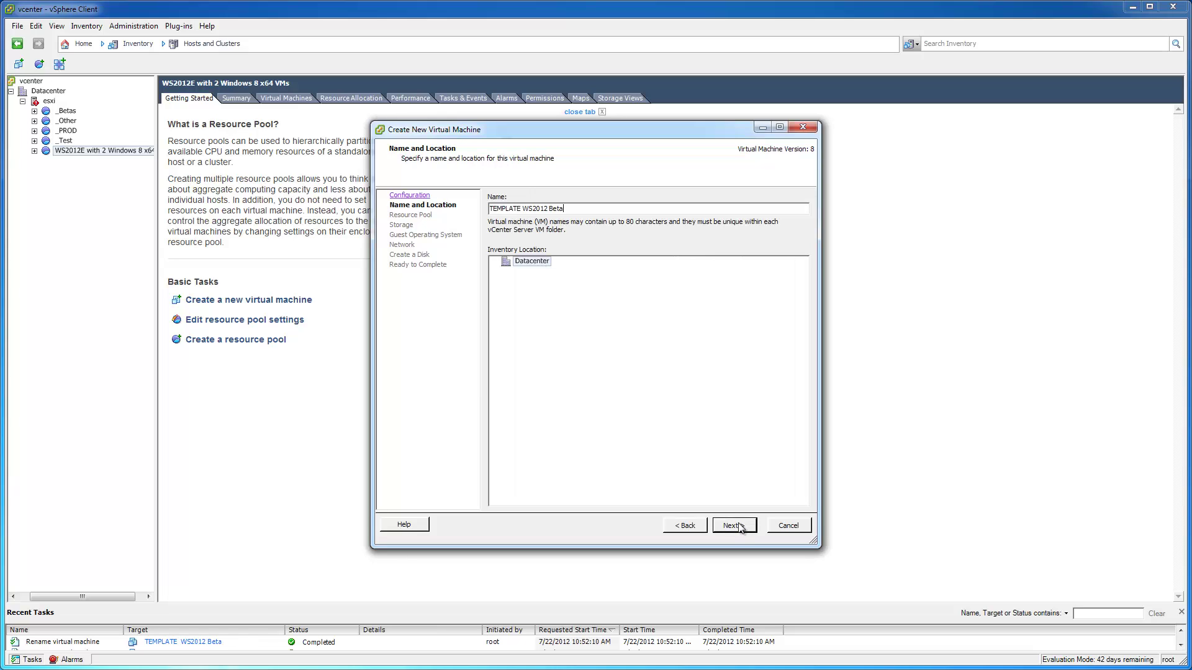
pyautogui.click(547, 208)
pyautogui.write('E')
pyautogui.press('Return')
pyautogui.click(742, 526)
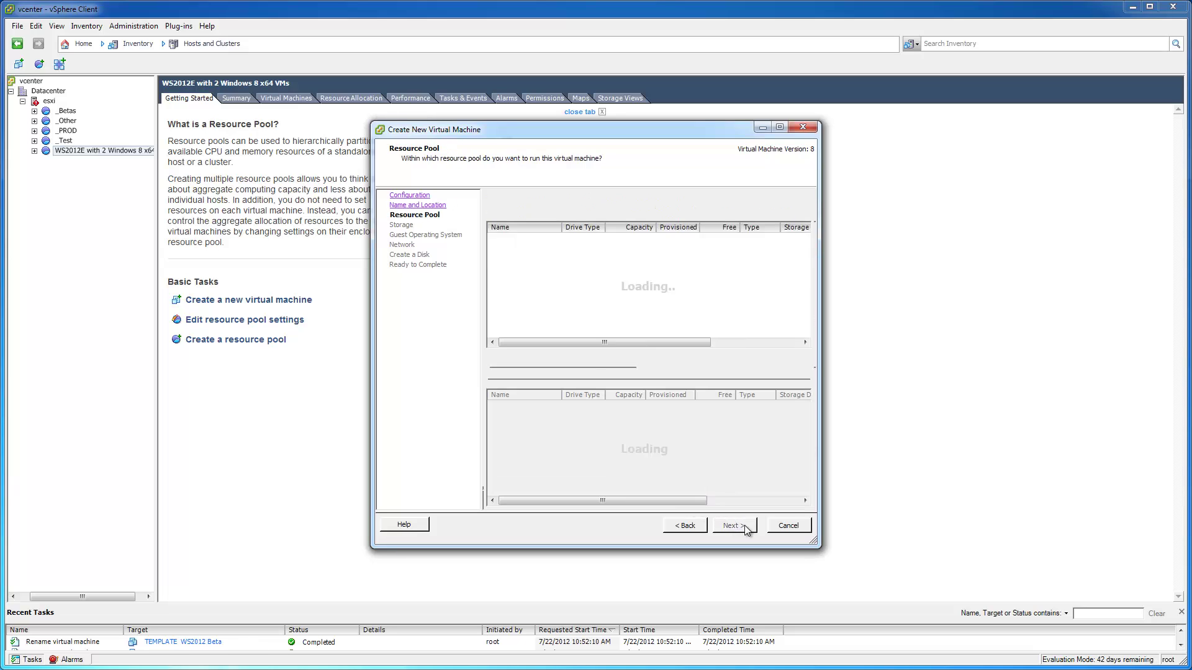
# Store the virtual machine on the SSDRAID0 datastore and keep Microsoft Windows Server 2008 R2 (64-bit) as its guest operating system
pyautogui.click(679, 283)
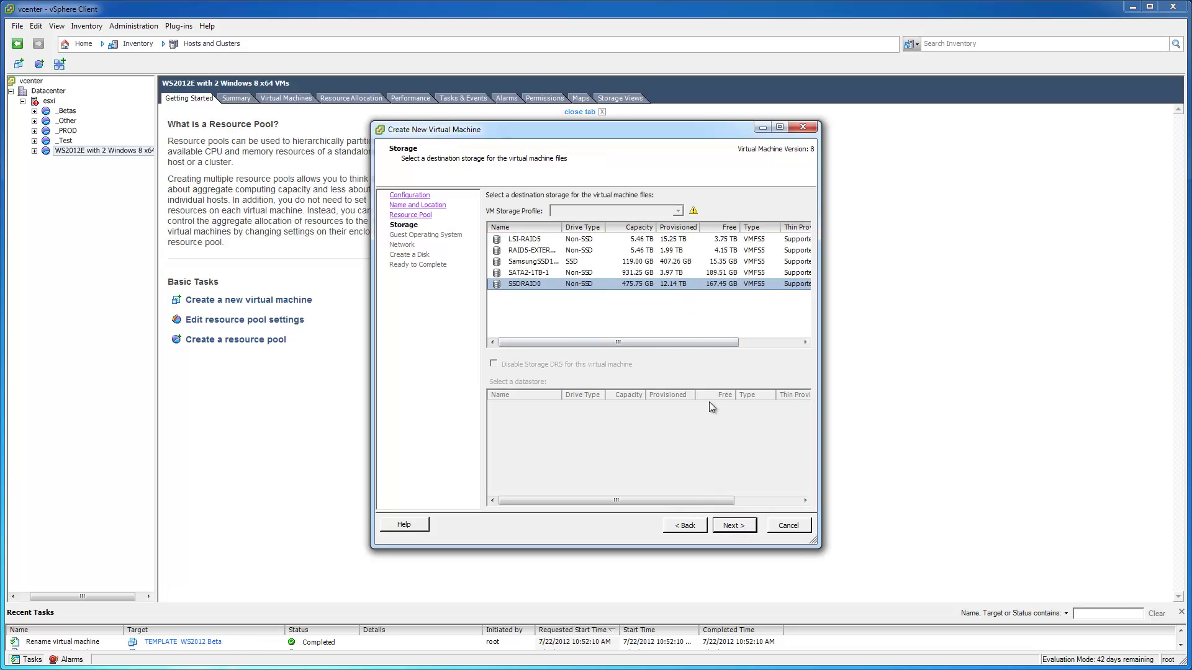
pyautogui.click(741, 529)
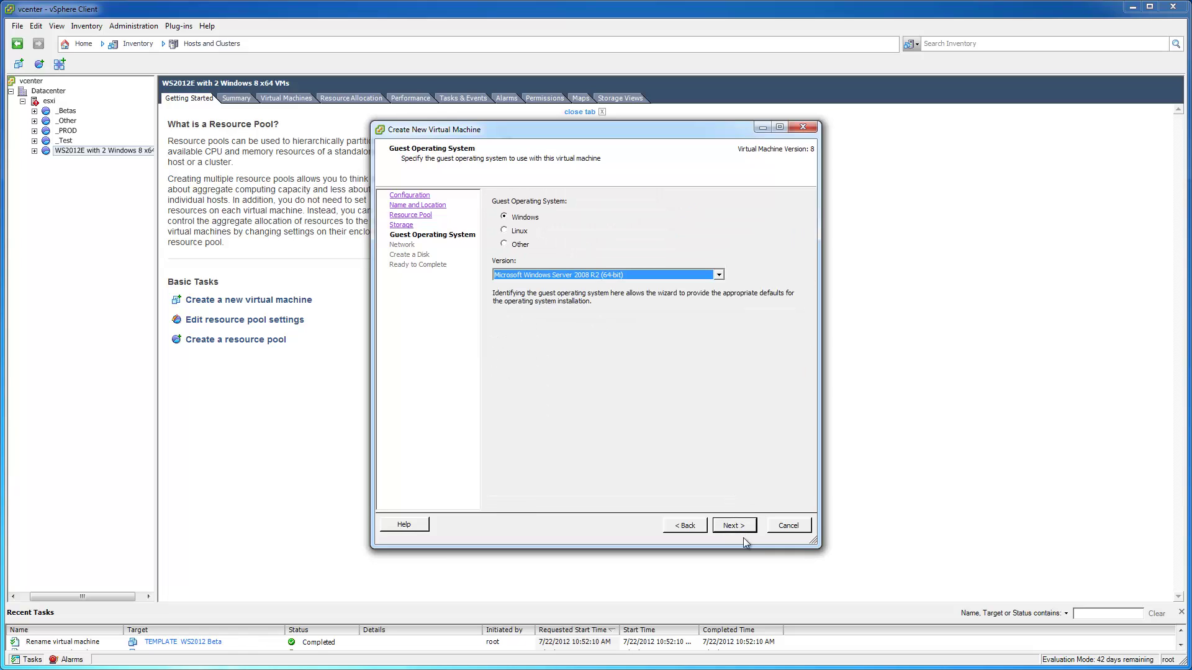
pyautogui.click(720, 275)
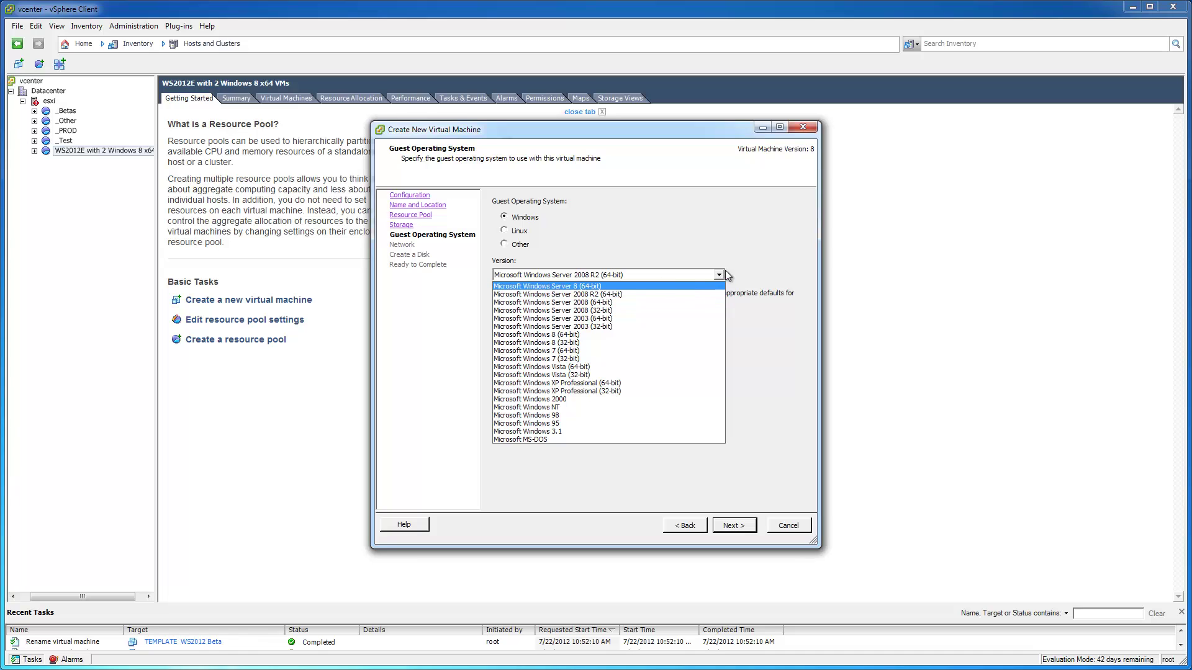
pyautogui.click(751, 262)
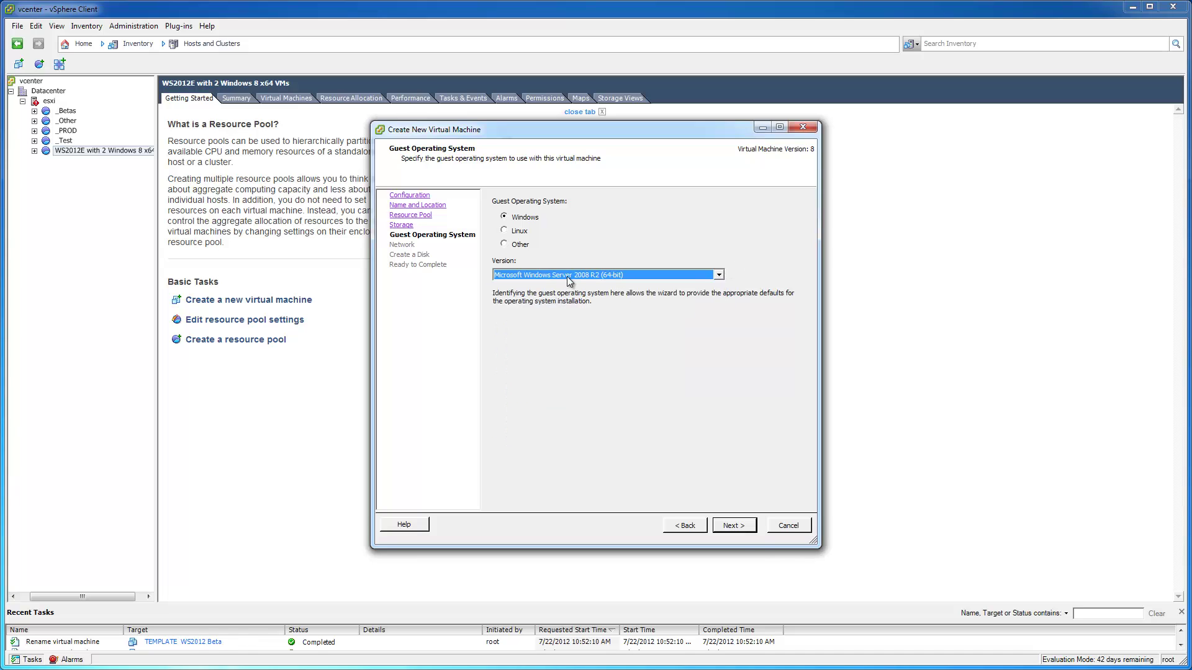
pyautogui.click(734, 526)
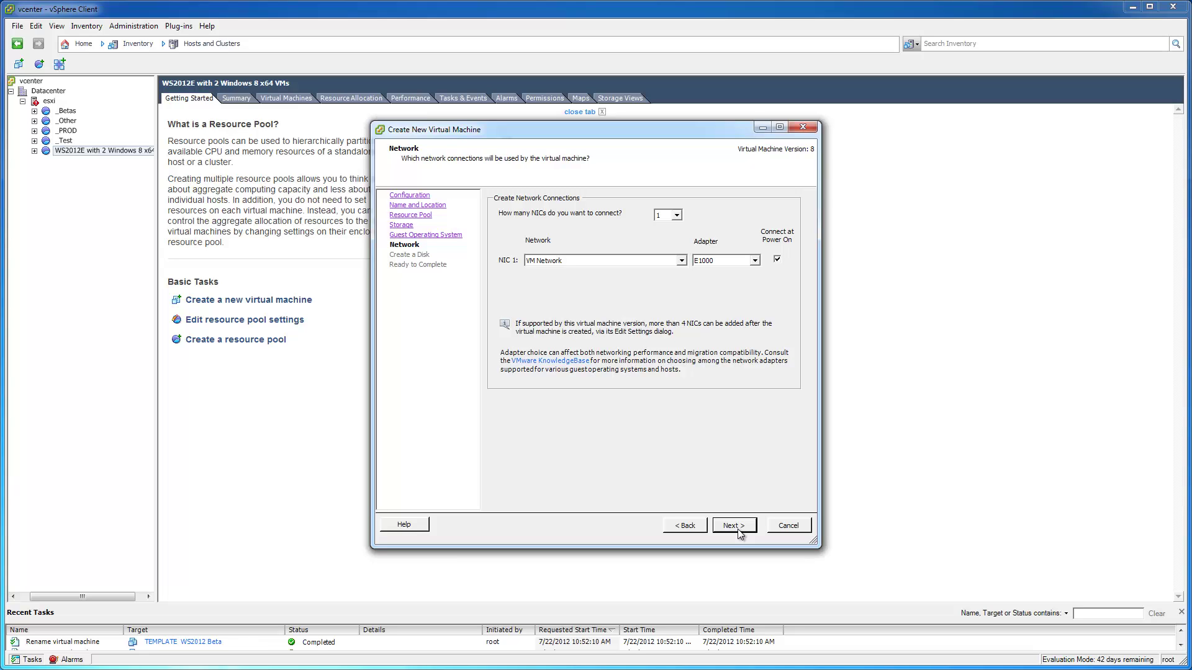
# Accept the default network, set the virtual disk size to 160 GB, and continue to editing the virtual machine settings before completion
pyautogui.click(735, 527)
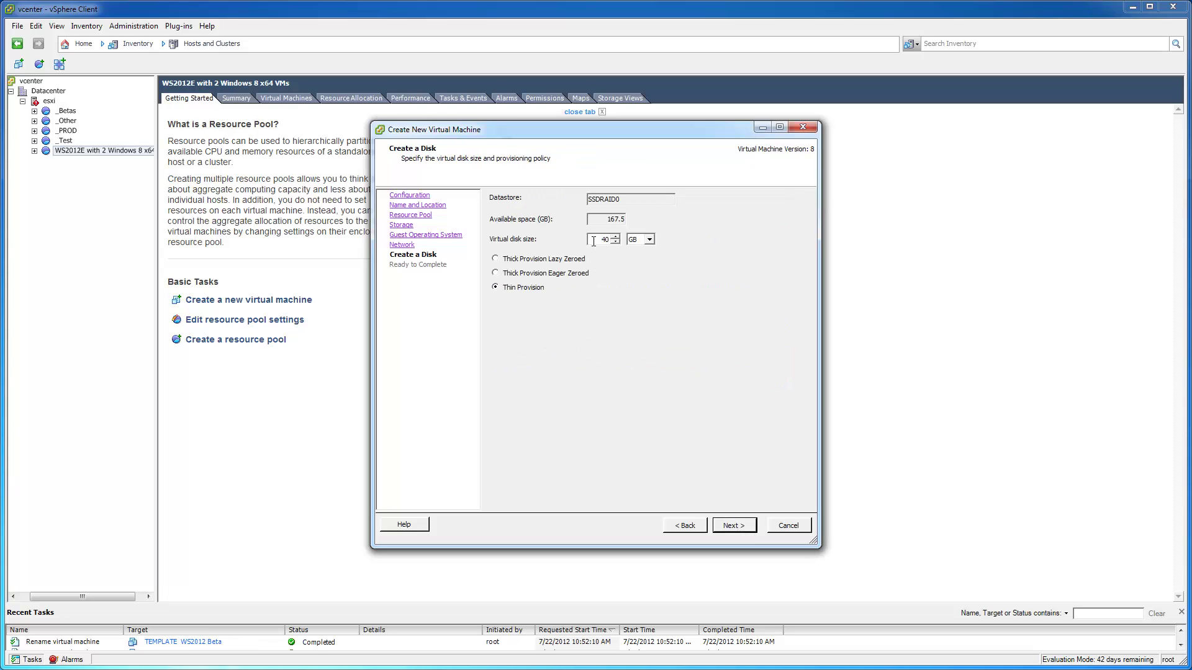
pyautogui.write('160')
pyautogui.click(741, 534)
pyautogui.click(612, 477)
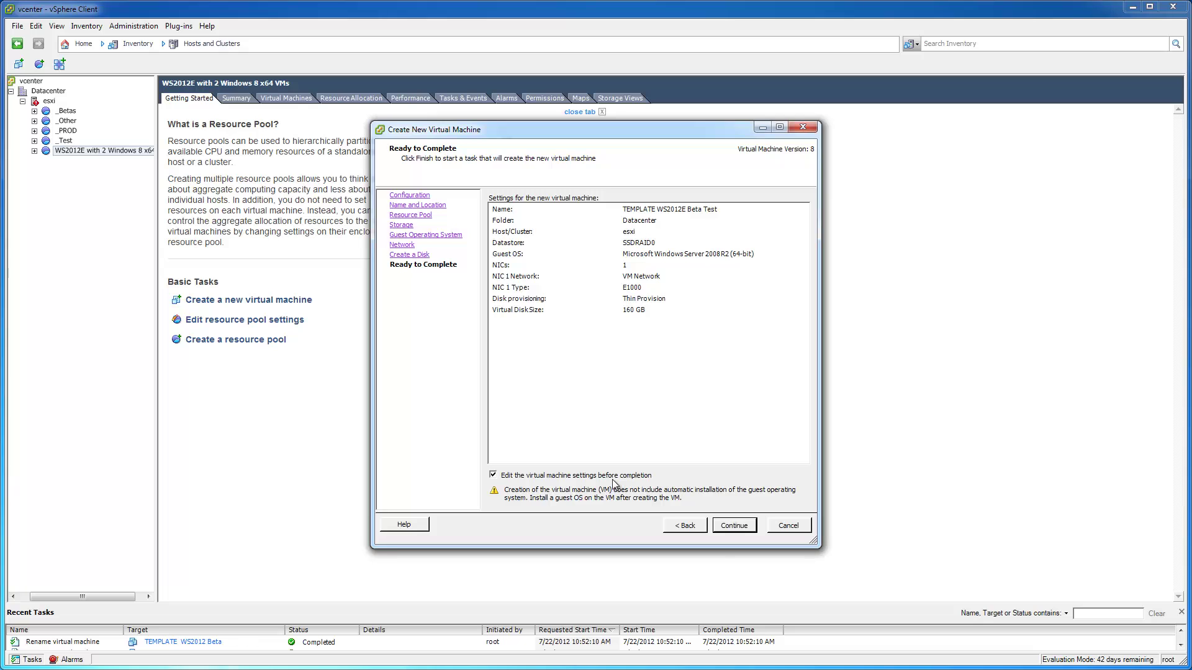
pyautogui.click(739, 534)
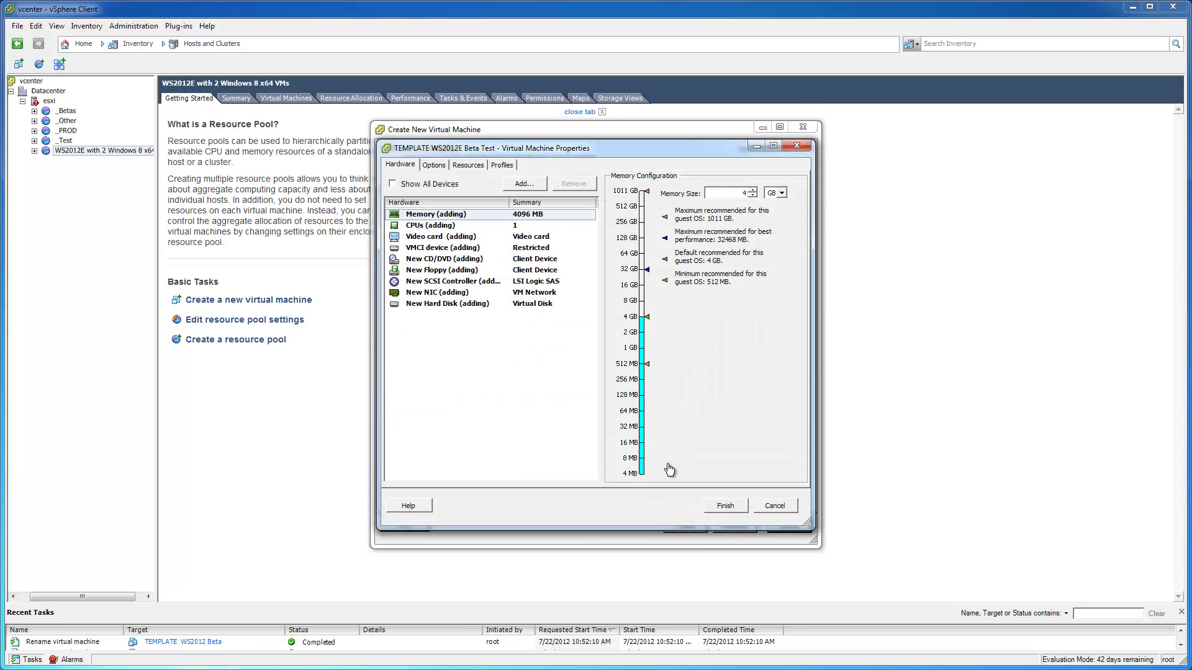
# Mount WindowsServer2012Essentials-Beta-English-Install-Unattended.iso from the SSDRAID0 datastore's ISO folder on the CD/DVD drive, connected at power on, and finish creating the virtual machine
pyautogui.click(434, 261)
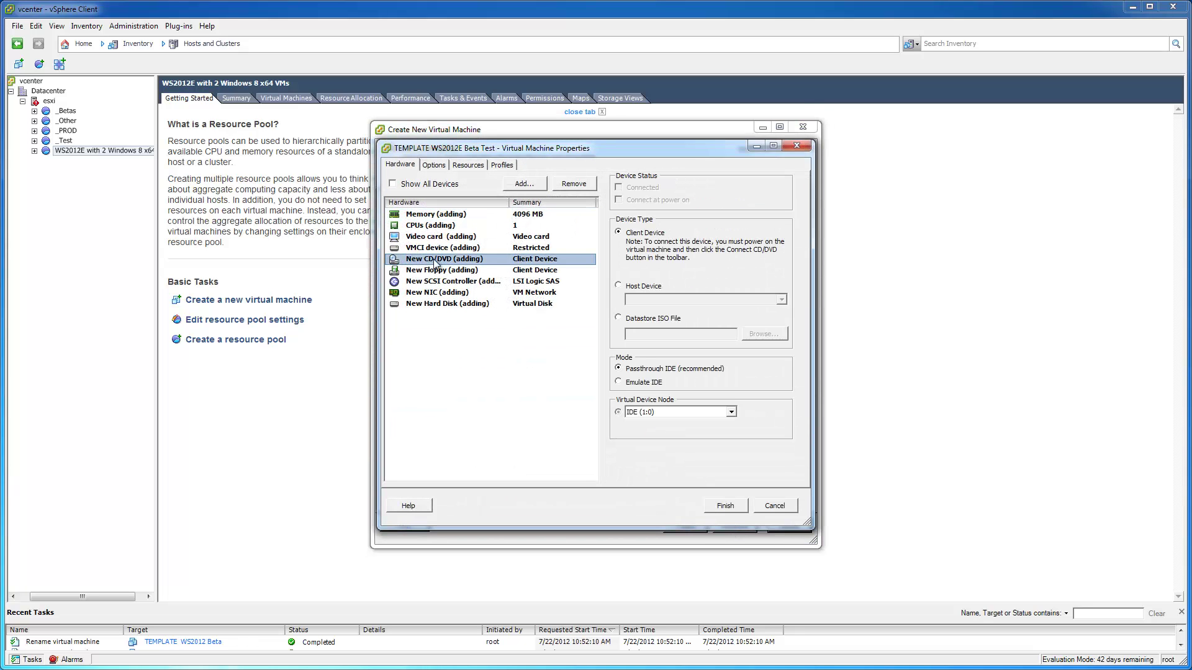
pyautogui.click(642, 318)
pyautogui.click(763, 334)
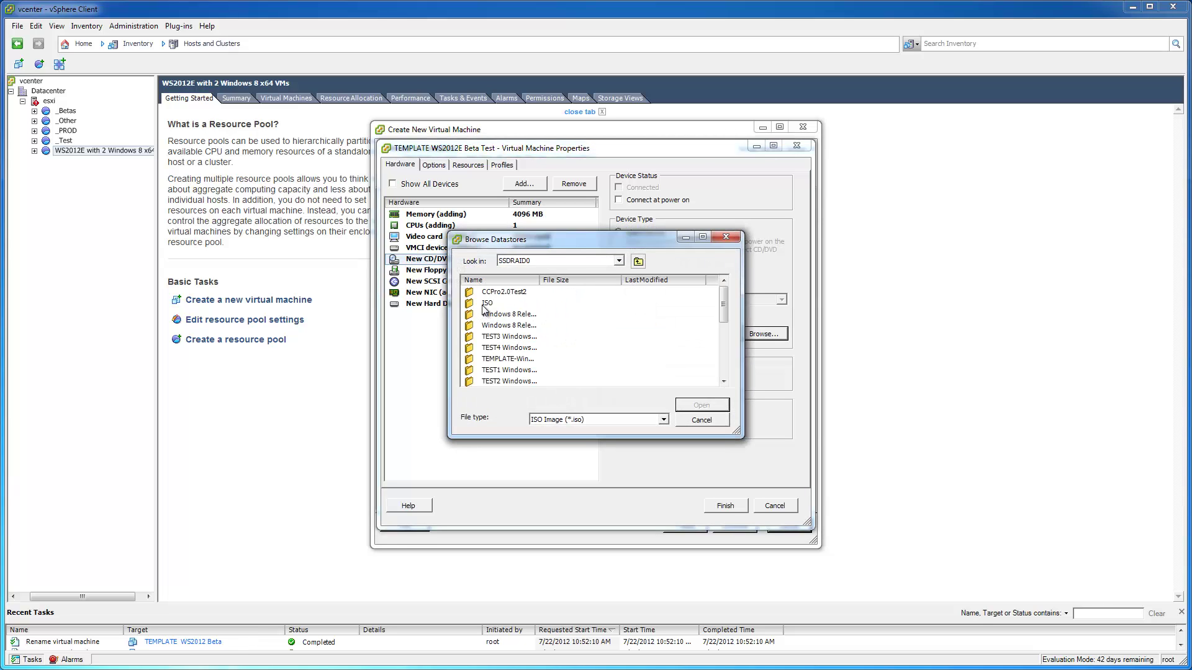
pyautogui.doubleClick(486, 304)
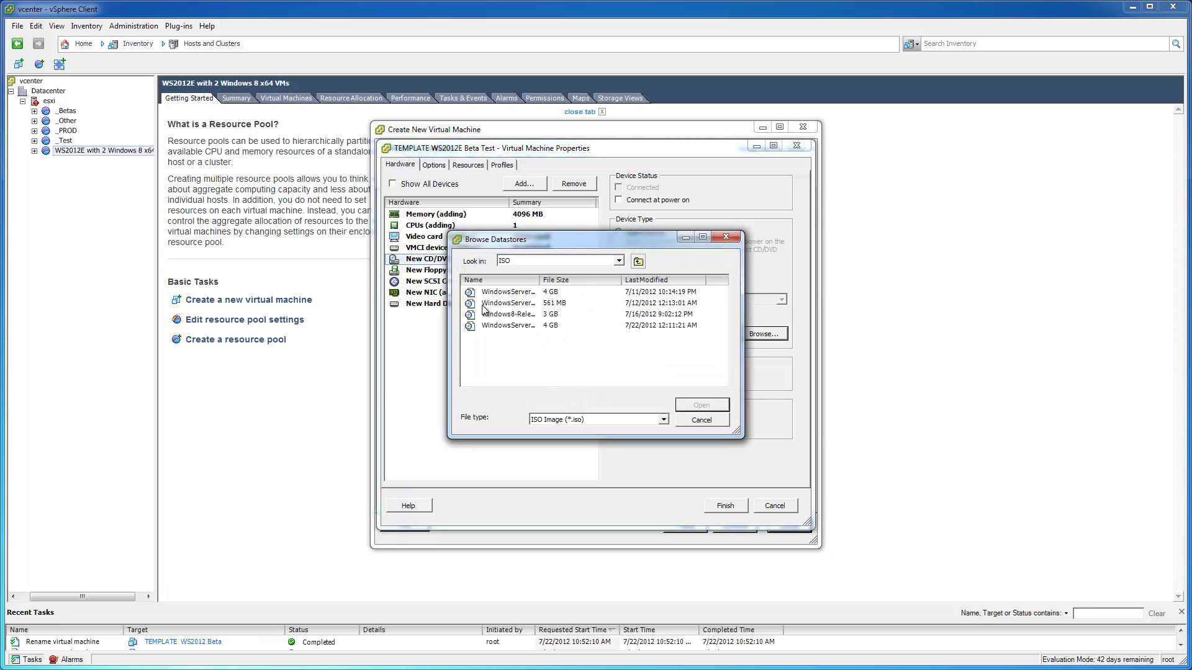
pyautogui.click(686, 283)
pyautogui.click(540, 293)
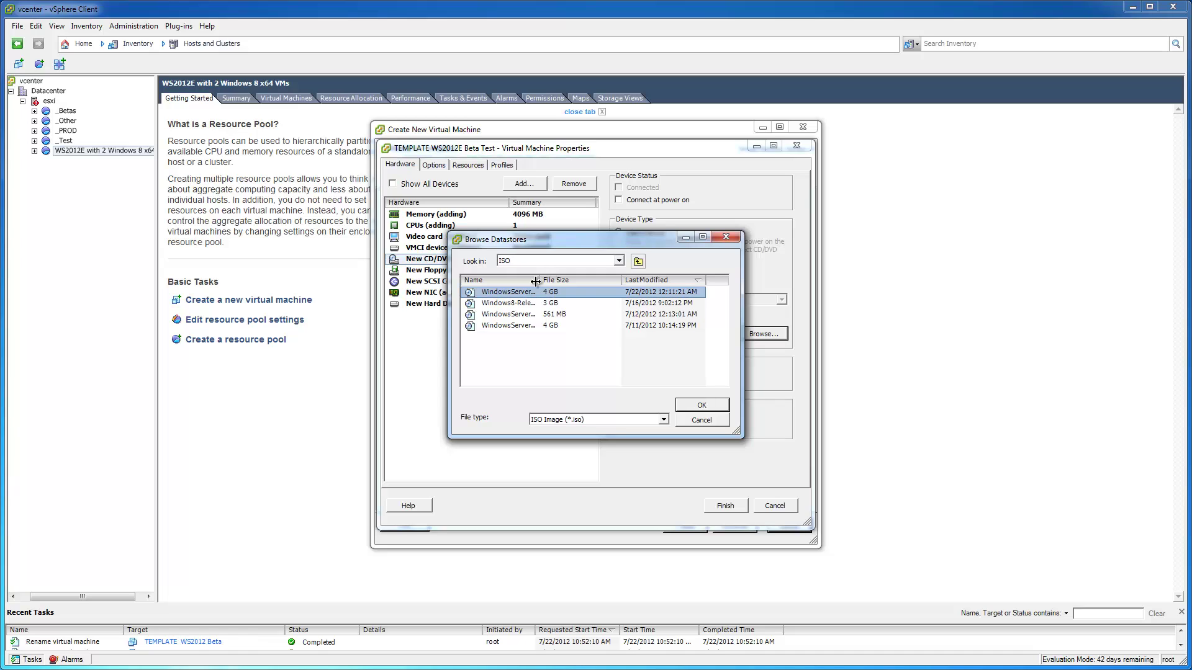
pyautogui.moveTo(540, 280); pyautogui.dragTo(700, 283)
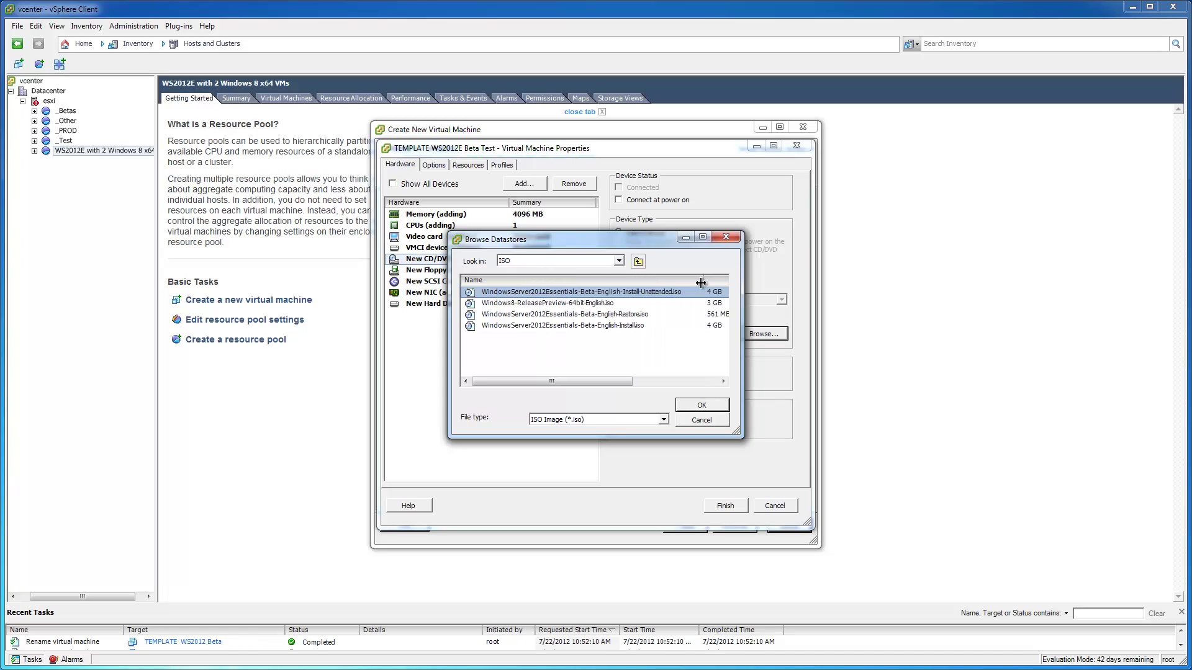
pyautogui.doubleClick(643, 296)
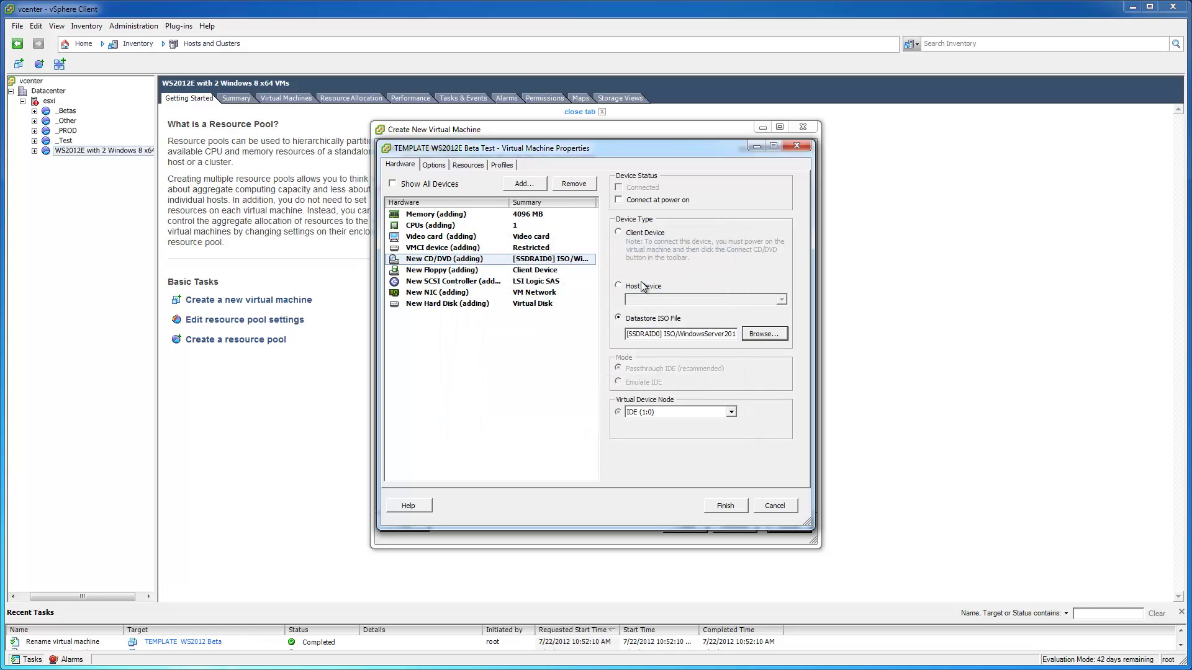
pyautogui.click(619, 201)
pyautogui.click(725, 506)
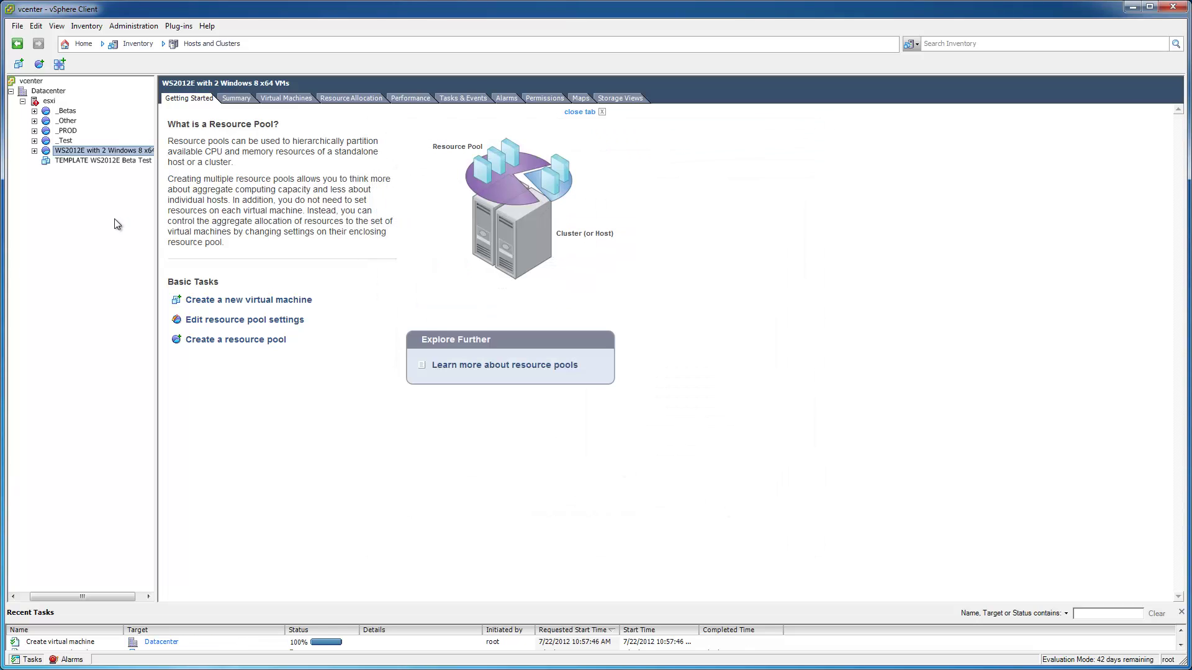
# Open the console of the TEMPLATE WS2012E Beta Test virtual machine and power it on
pyautogui.click(87, 160)
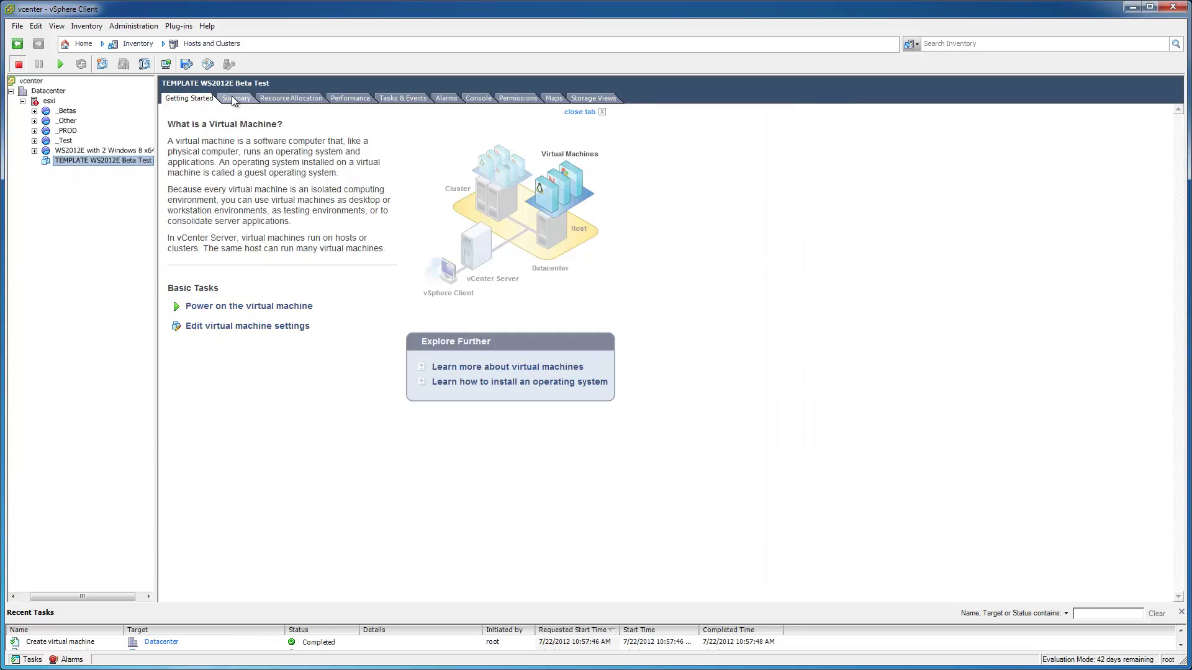
pyautogui.click(235, 98)
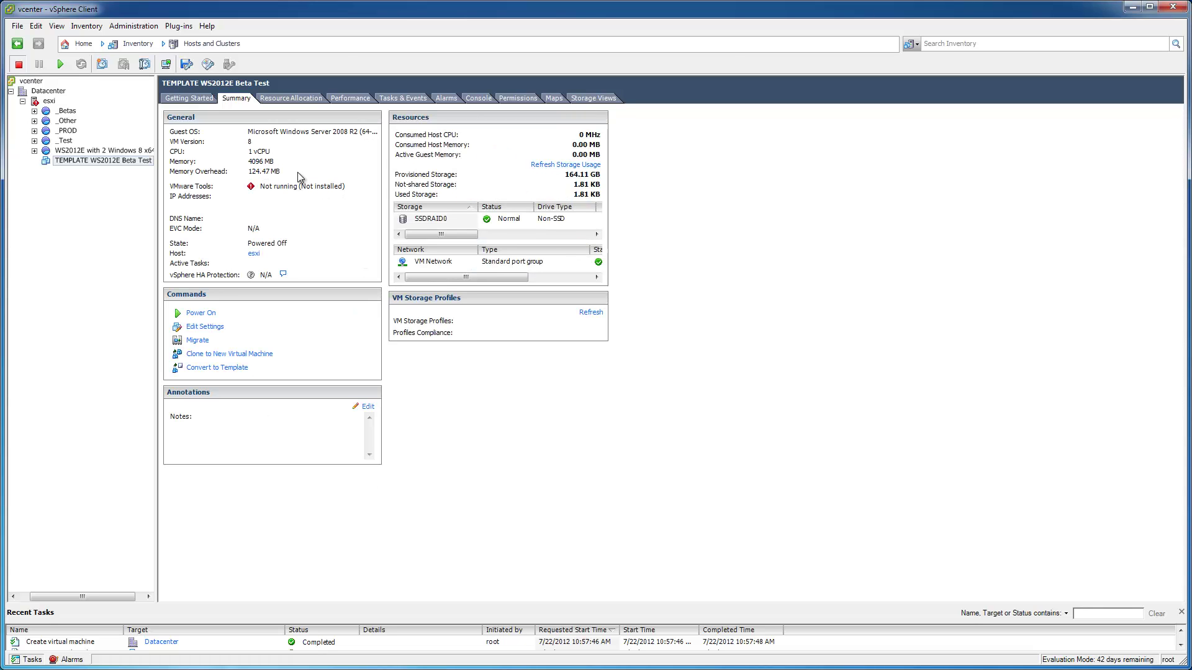
pyautogui.click(478, 98)
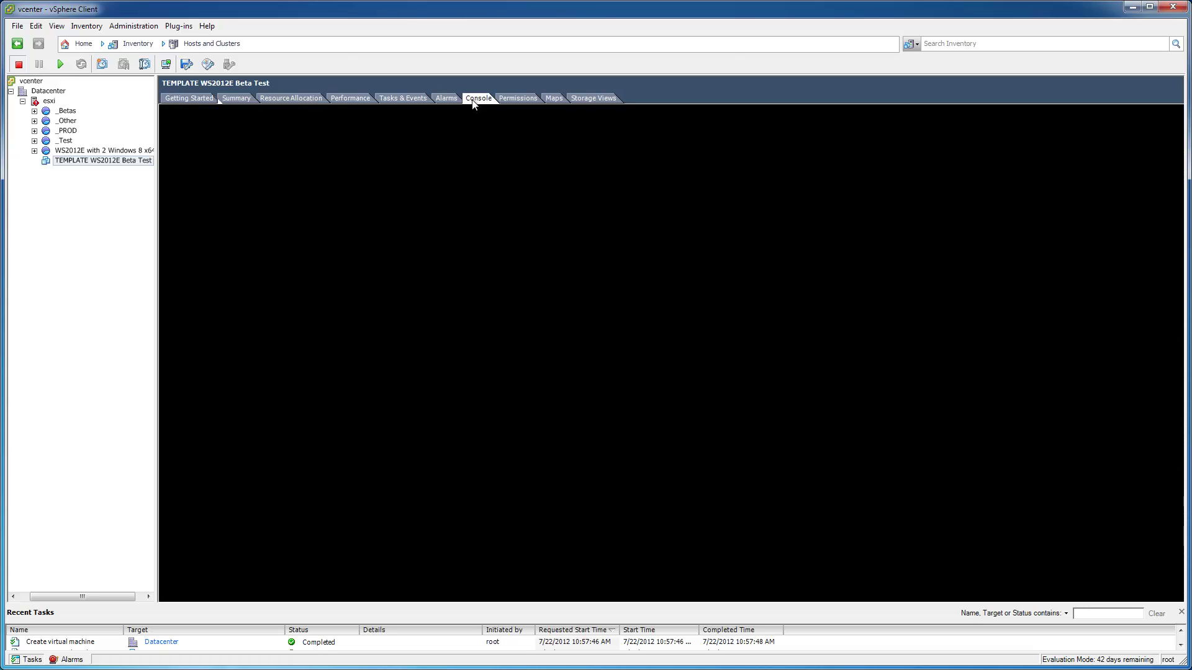
pyautogui.click(60, 65)
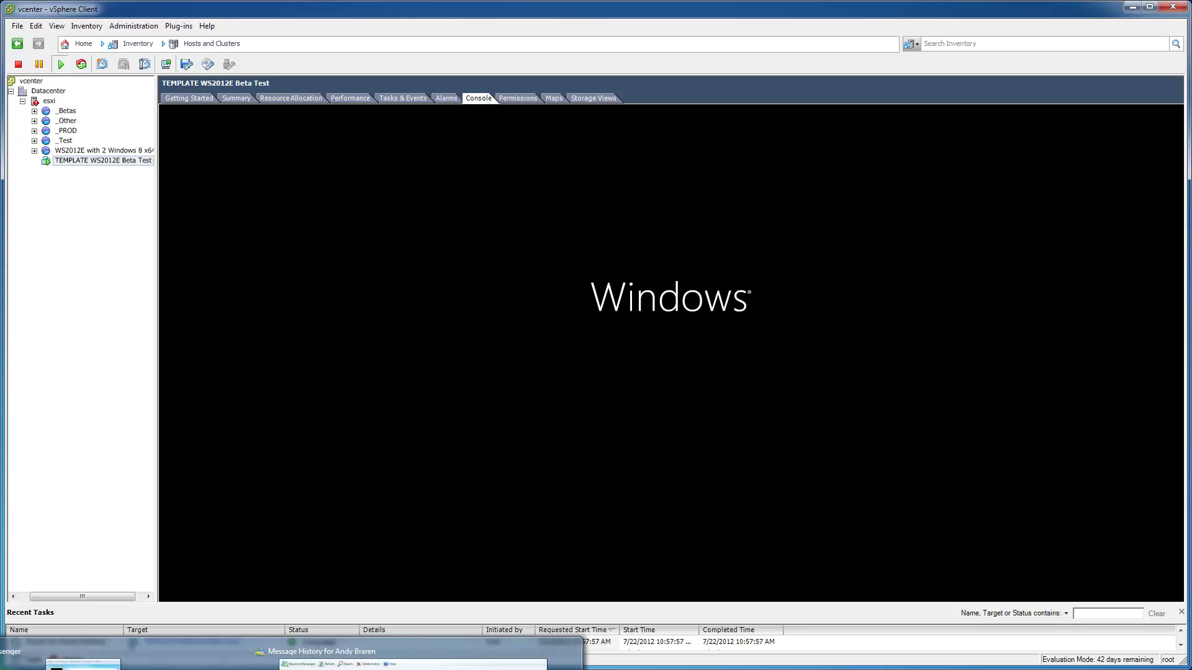
# Switch to Free Stopwatch, reset it and start timing the installation, keeping its window clear of the virtual machine console
pyautogui.press('super')
pyautogui.write('stopwatch')
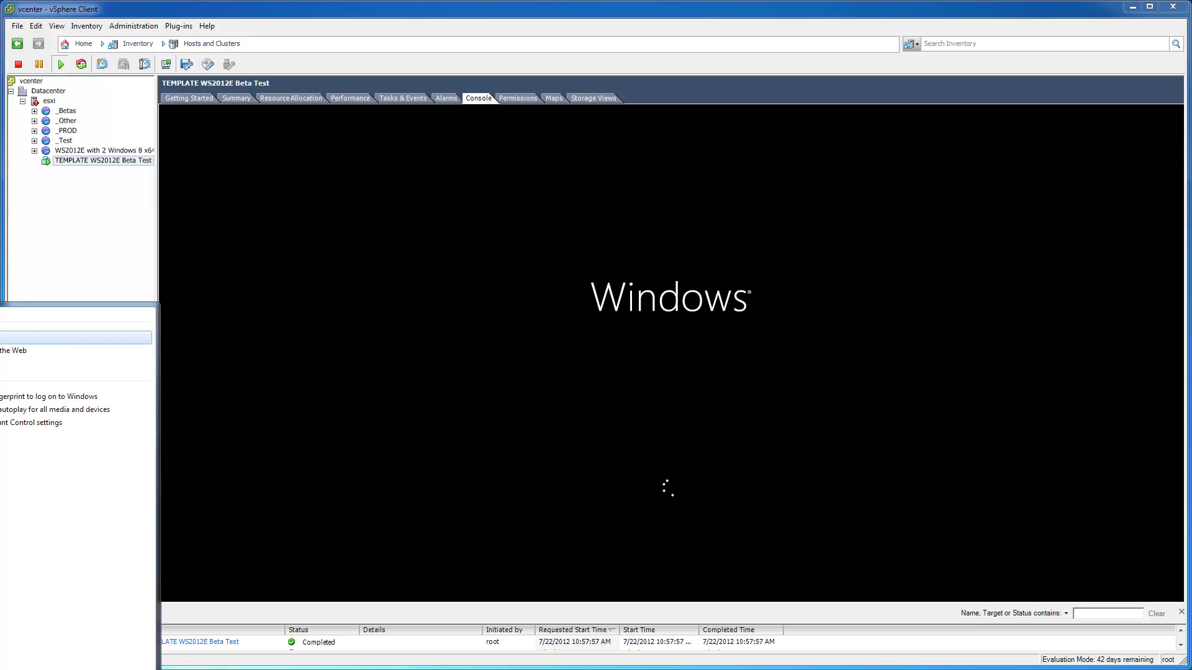
pyautogui.press('Return')
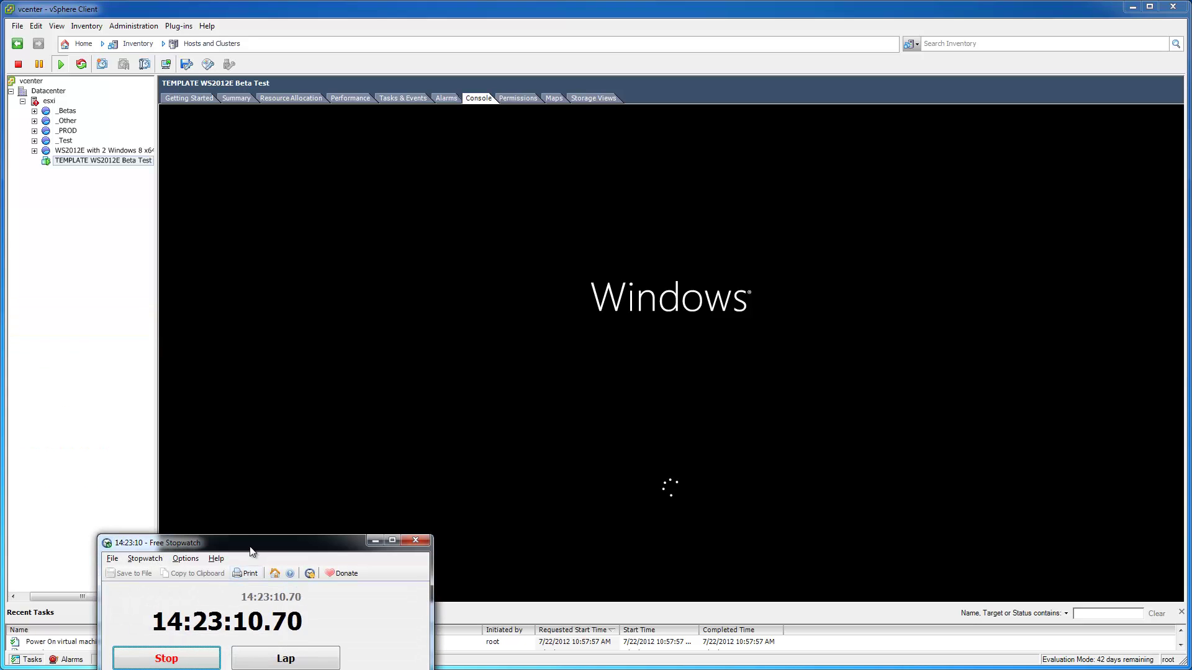
pyautogui.click(184, 667)
pyautogui.click(286, 658)
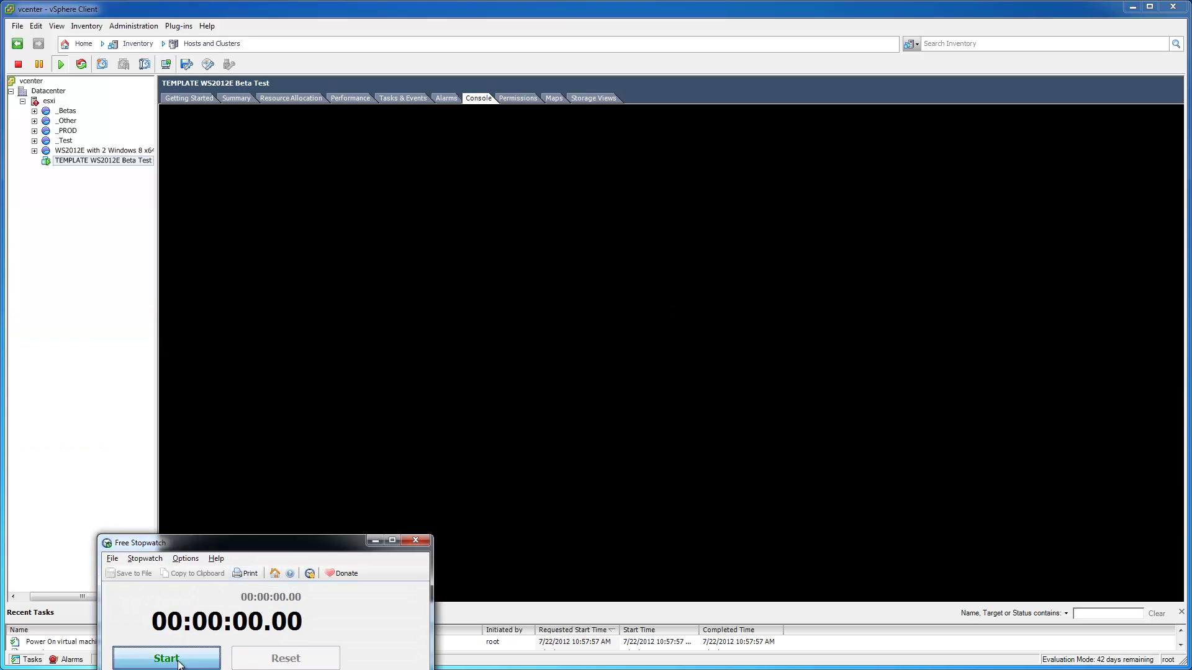
pyautogui.click(166, 658)
pyautogui.moveTo(161, 543); pyautogui.dragTo(3, 610)
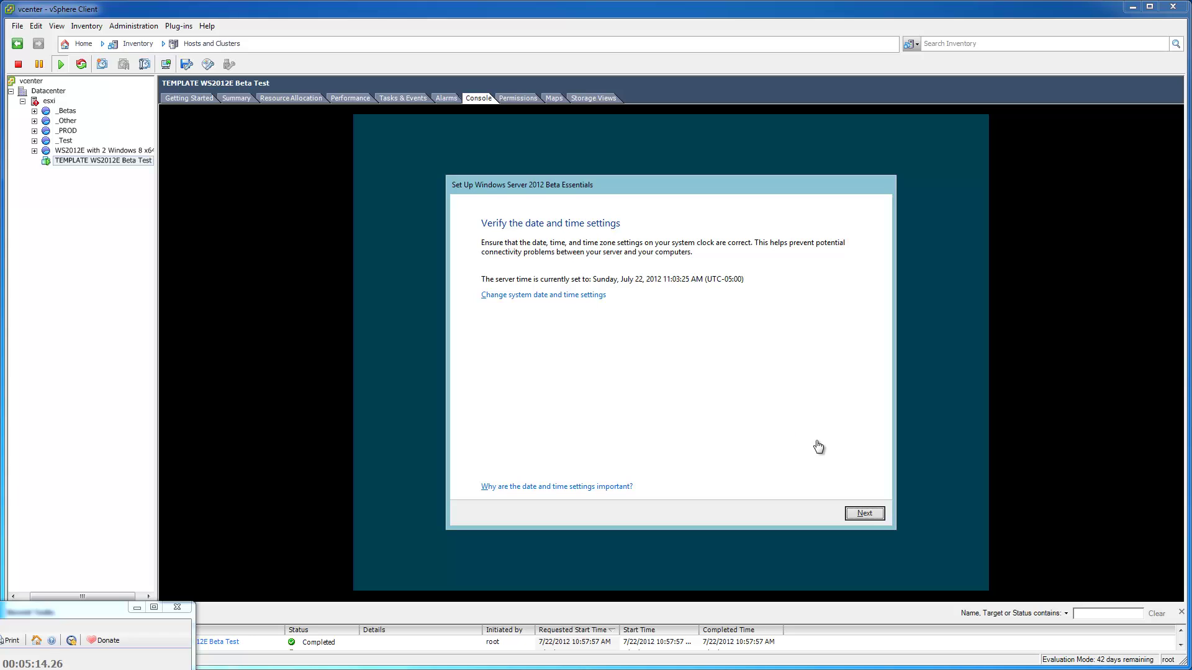
# Accept the server's date and time settings and choose Clean install as the installation mode
pyautogui.click(646, 373)
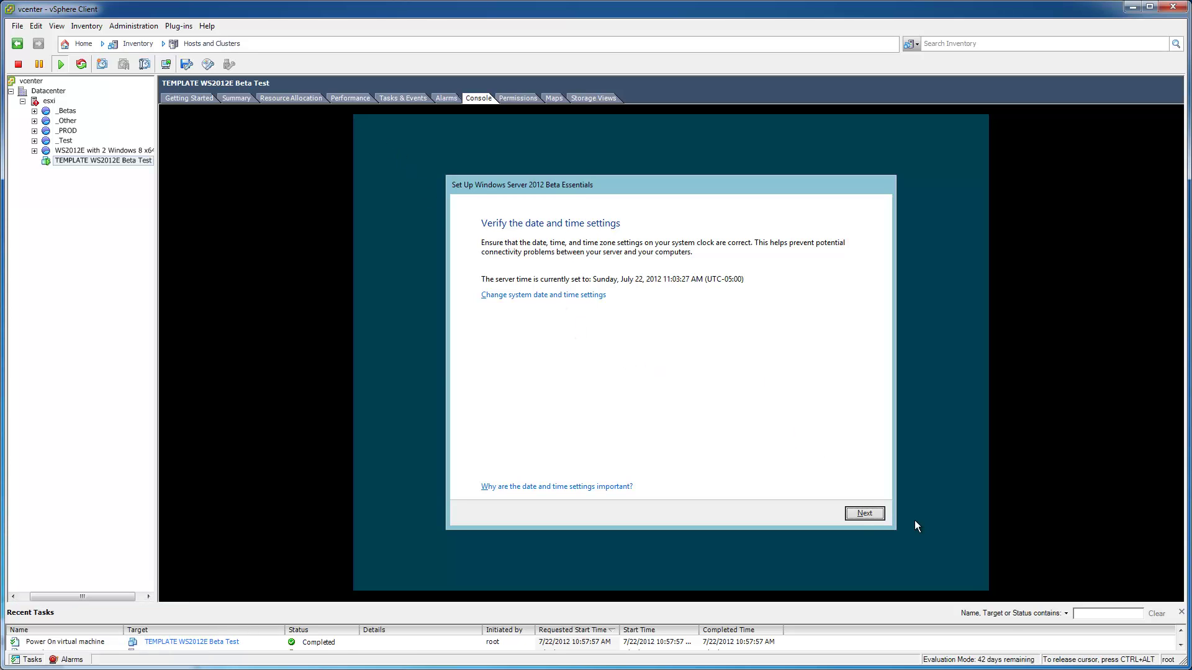
pyautogui.click(859, 516)
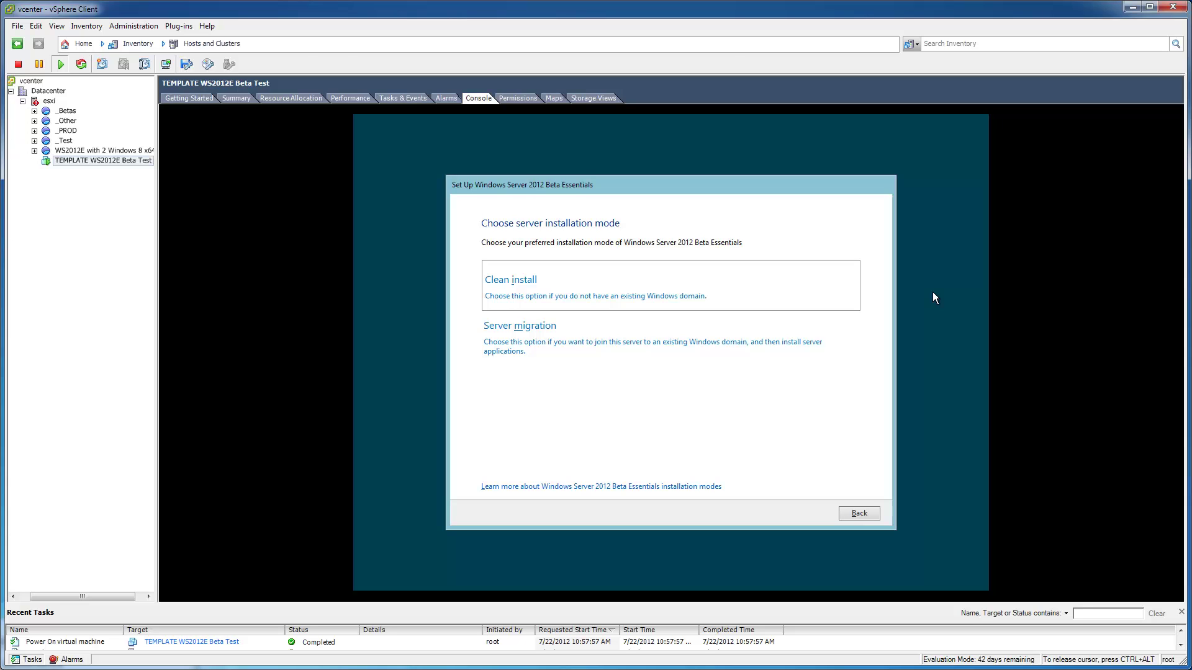
pyautogui.click(847, 307)
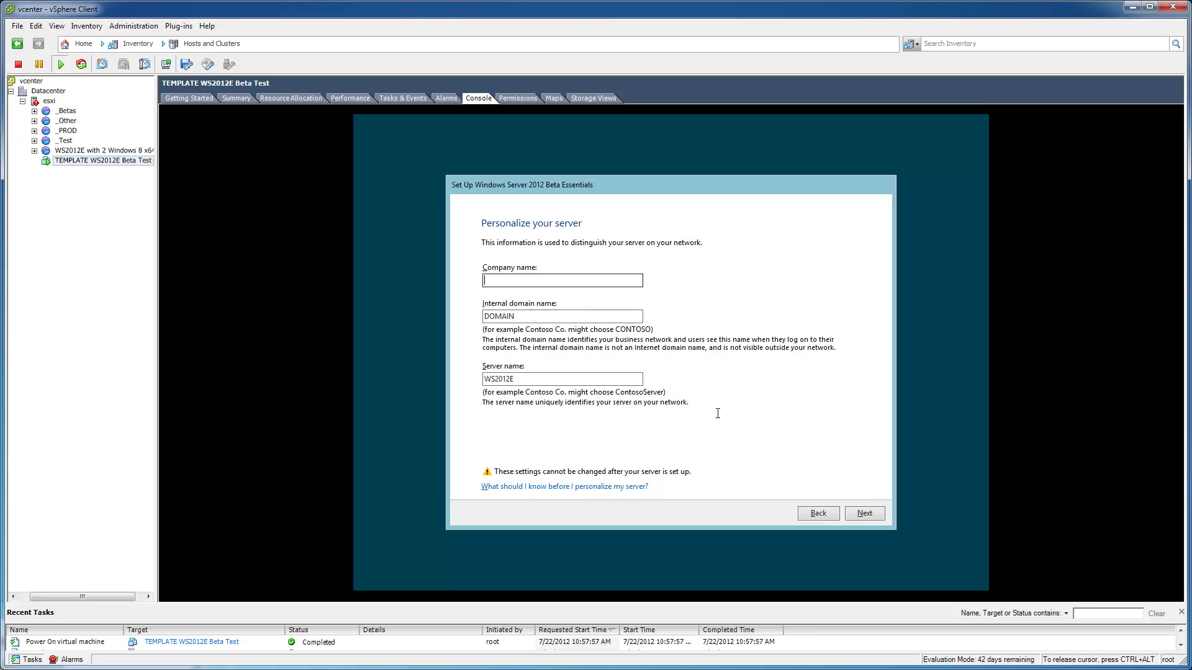
# View the help on what to know before personalizing the server, and close it
pyautogui.click(638, 486)
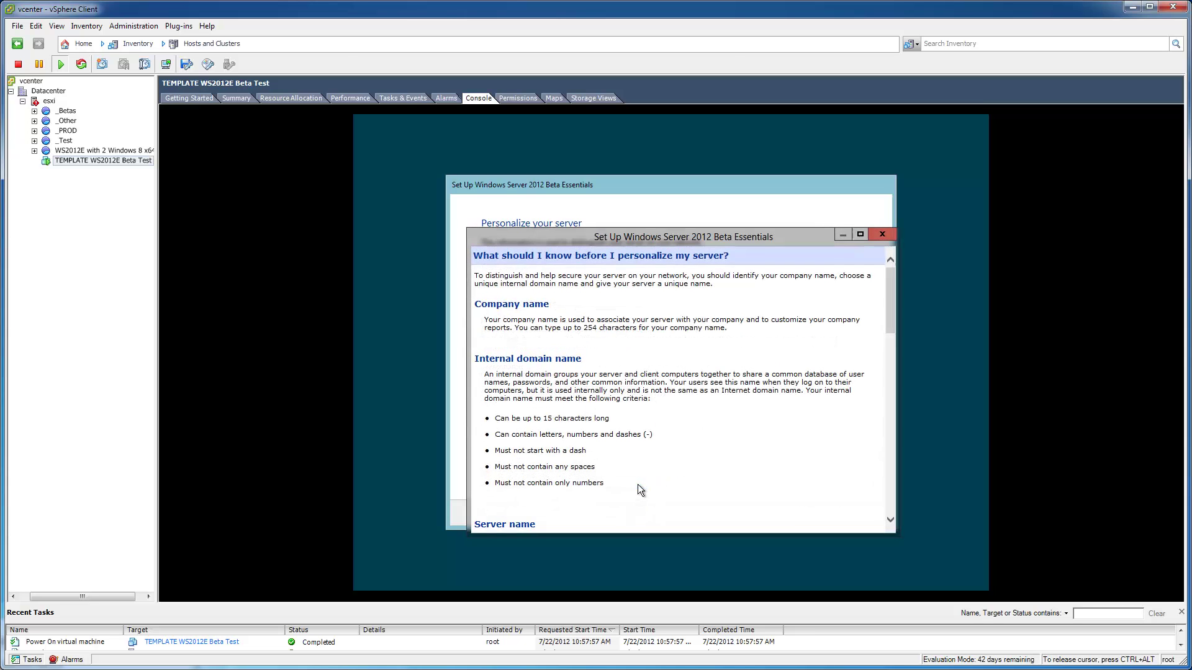
pyautogui.click(881, 234)
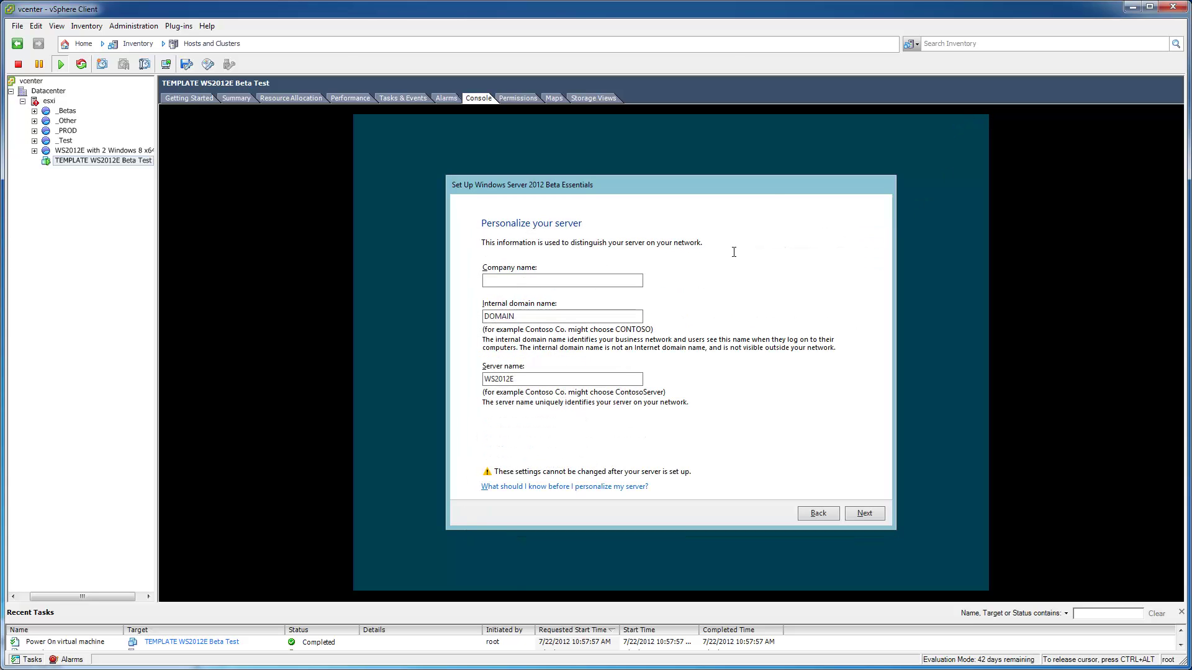
# Inspect the Windows Server Setup Monitor process in the guest's detailed Task Manager view, close it and release the cursor from the console
pyautogui.press('ctrl+alt+Insert')
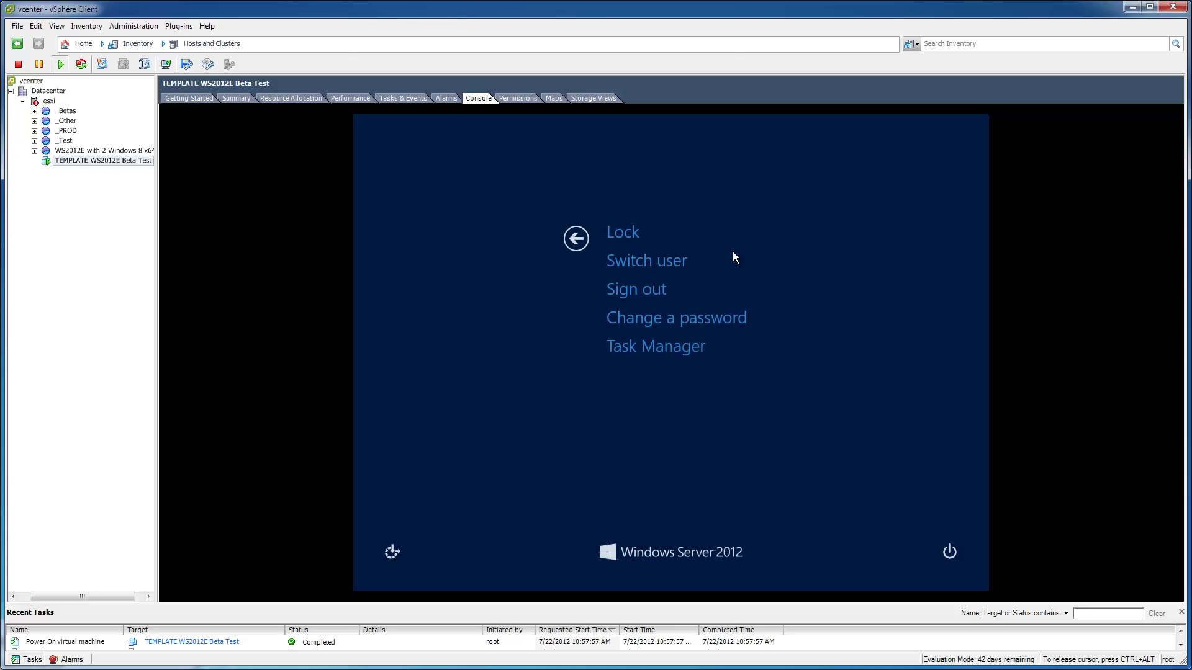
pyautogui.click(651, 353)
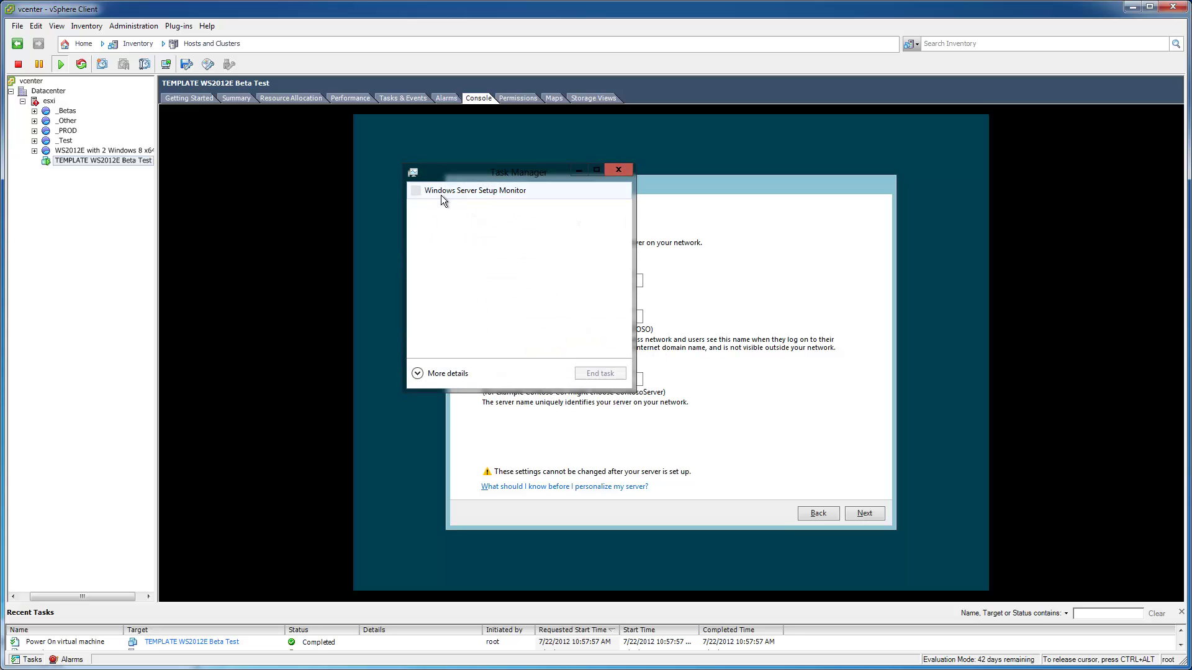
pyautogui.click(442, 373)
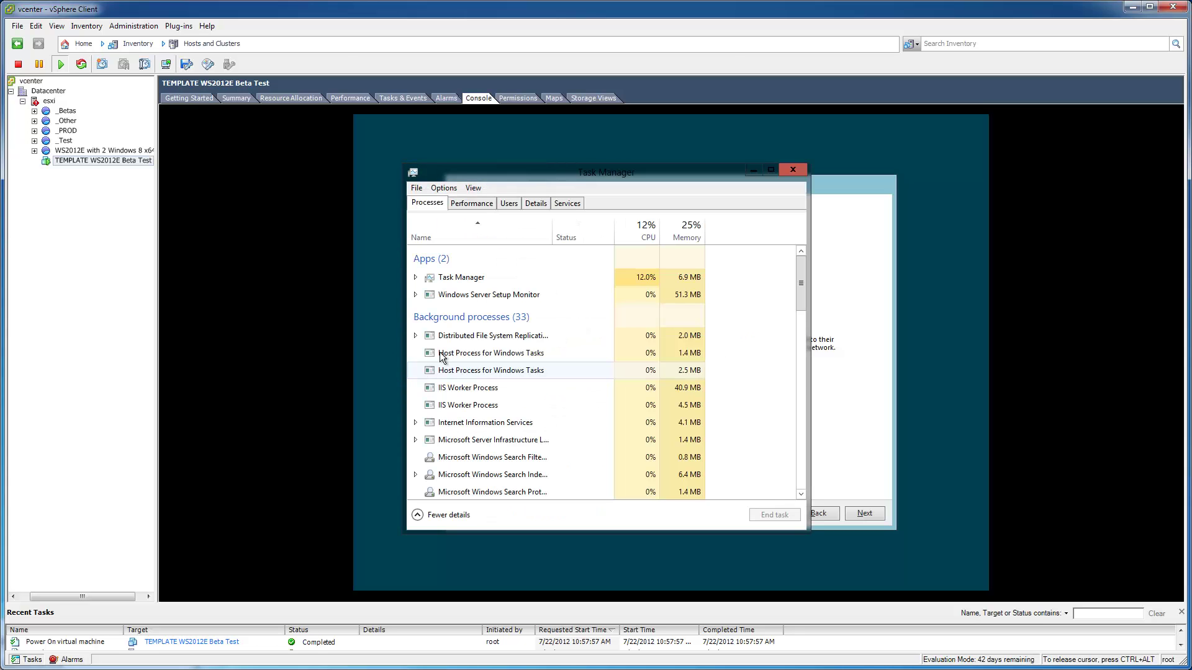
pyautogui.click(416, 294)
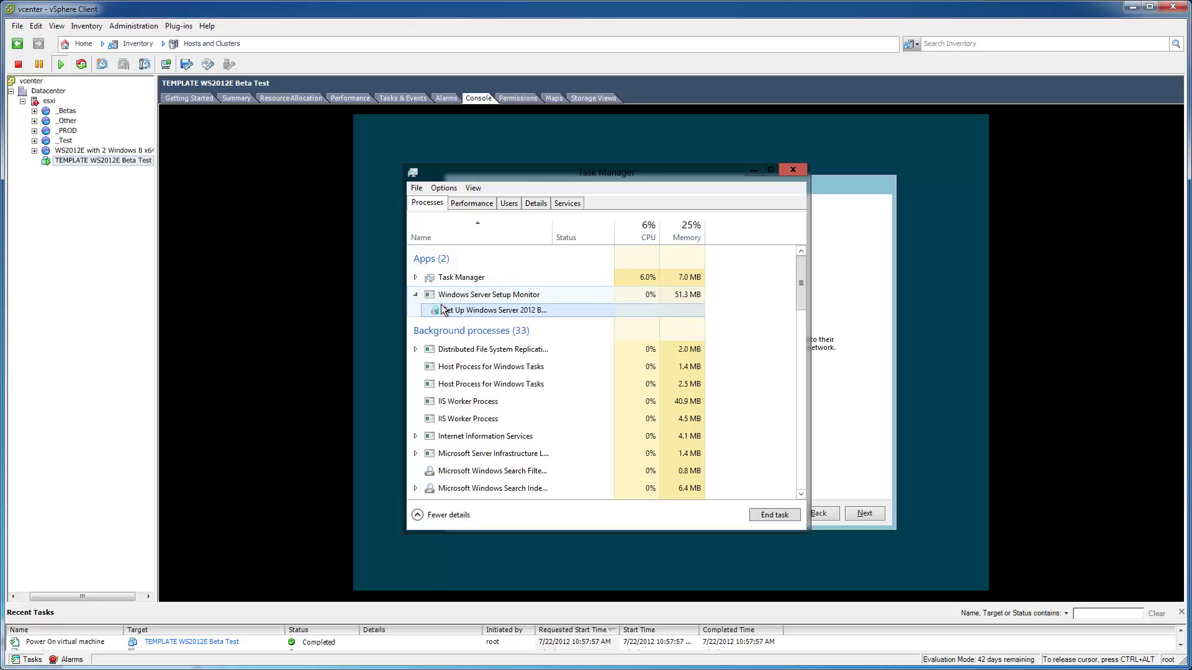
pyautogui.rightClick(532, 315)
pyautogui.click(796, 166)
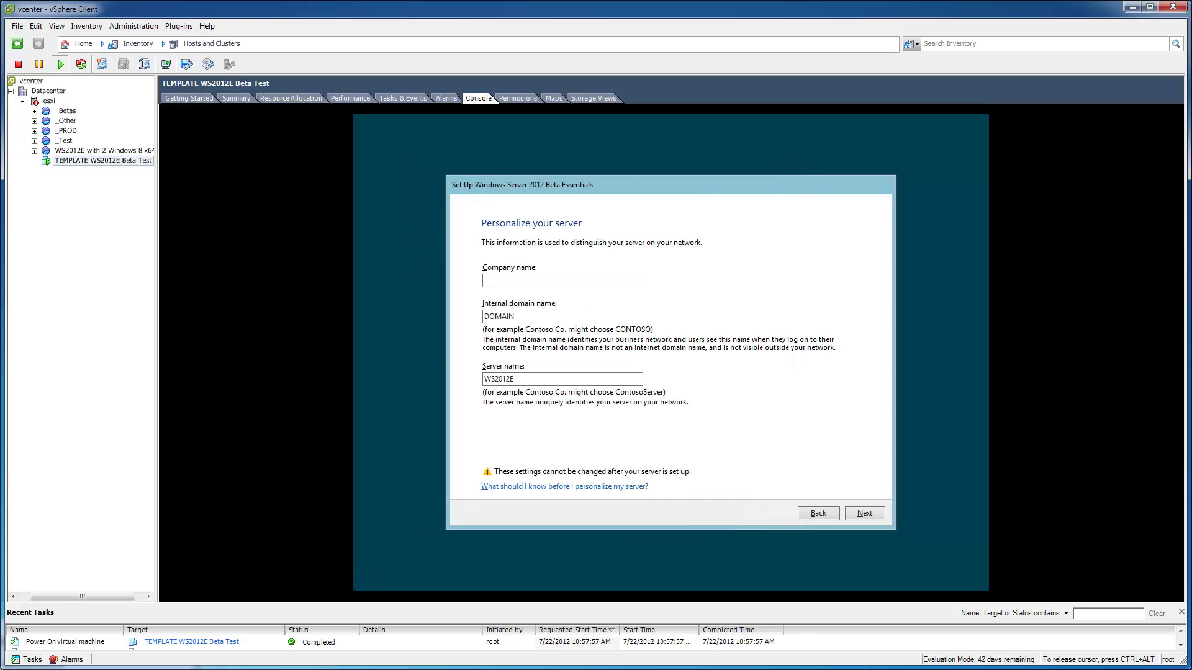
pyautogui.hotkey('ctrl', 'alt')
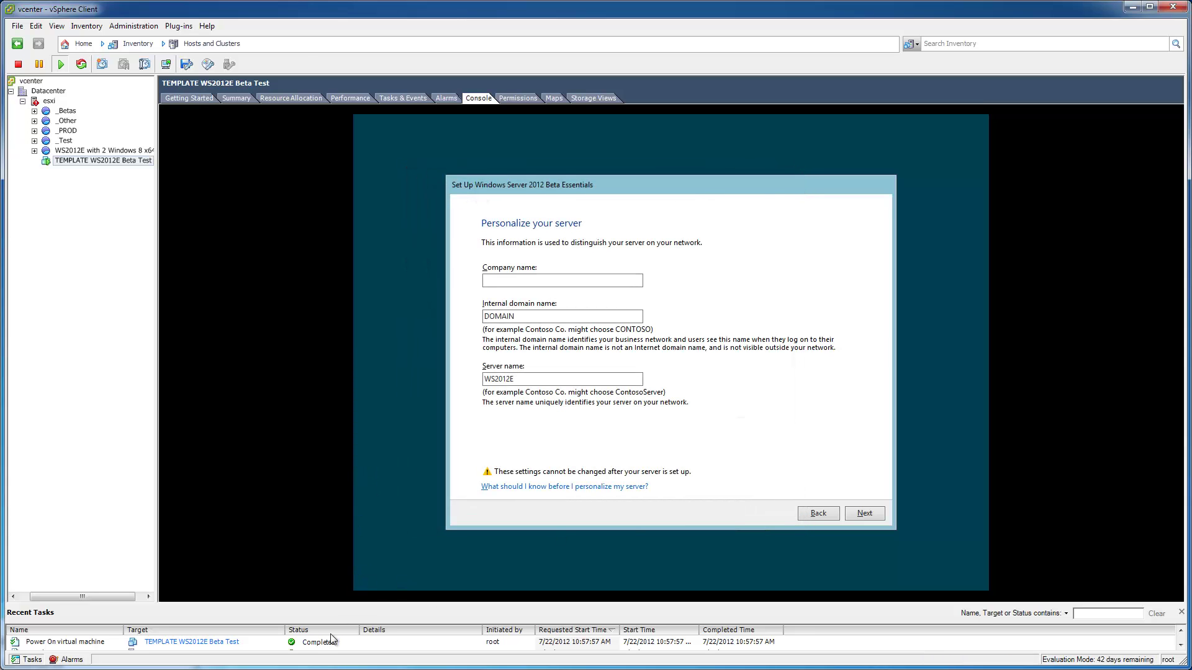